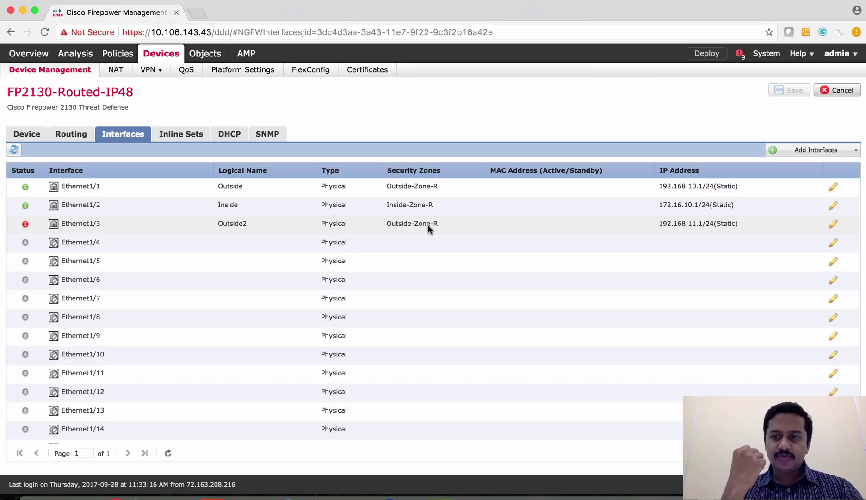
Select the Ethernet1/3 (Outside2, 192.168.11.1/24) interface row on FP2130-Routed-IP48.
{"action": "left_click", "coordinate": [428, 225]}
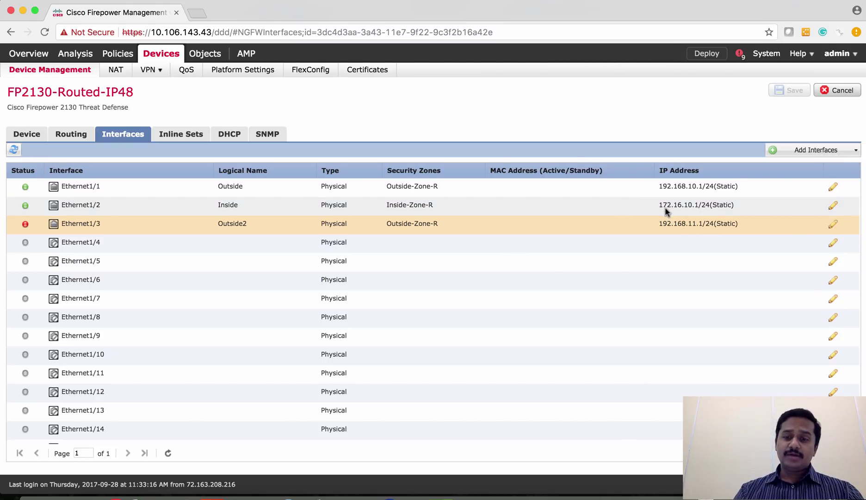
Compare the HR 172.16.10.0 and IT 172.16.11.0 subnets in the Untitled 4 notes with the device interfaces.
{"action": "key", "text": "super+Tab"}
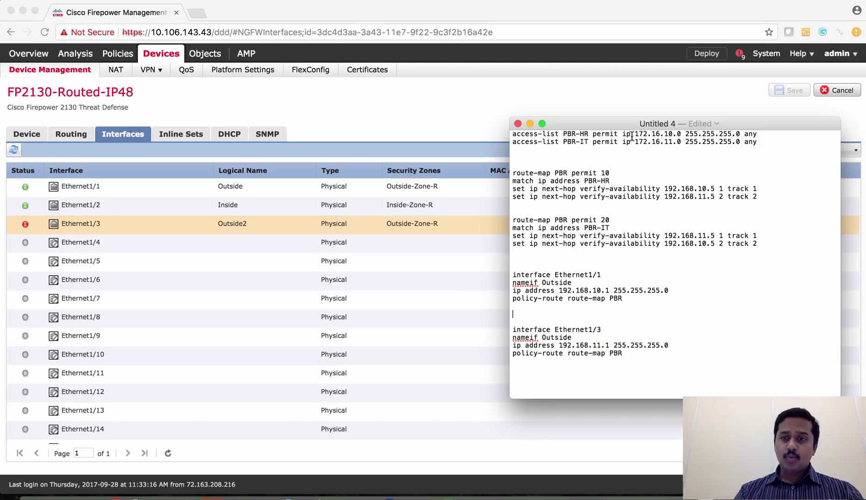
{"action": "left_click_drag", "start_coordinate": [633, 134], "coordinate": [681, 135]}
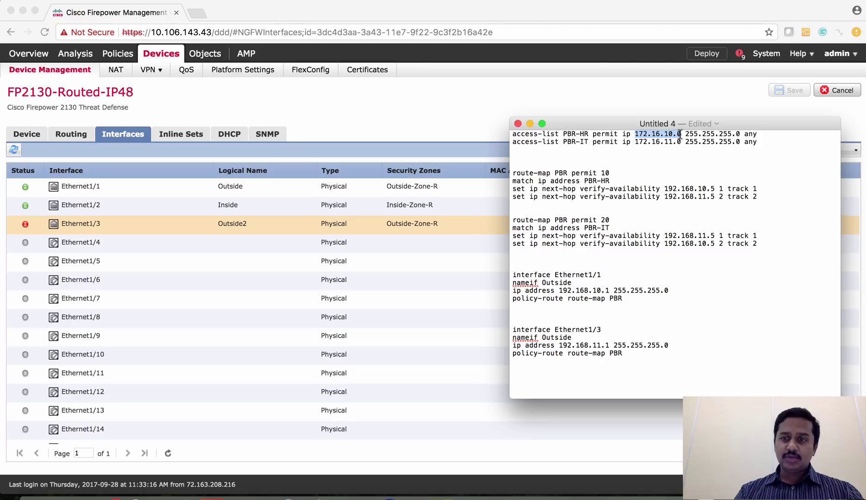
{"action": "key", "text": "super+Tab"}
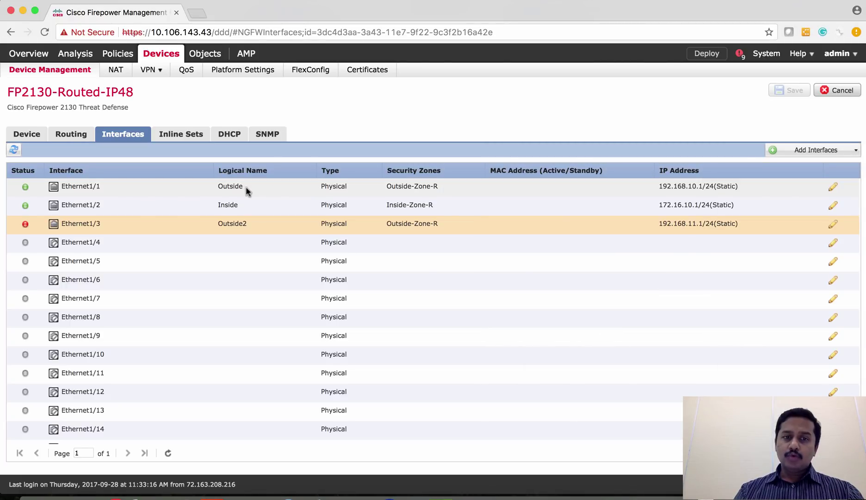
{"action": "key", "text": "super+Tab"}
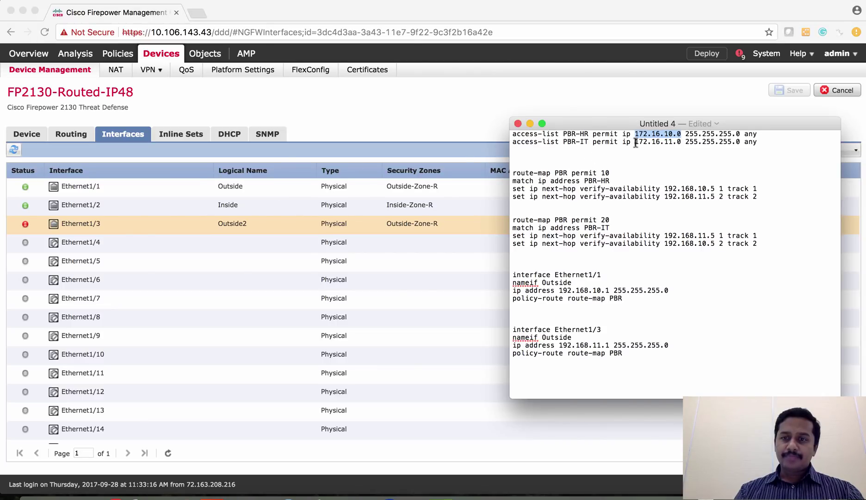
{"action": "left_click_drag", "start_coordinate": [636, 143], "coordinate": [681, 143]}
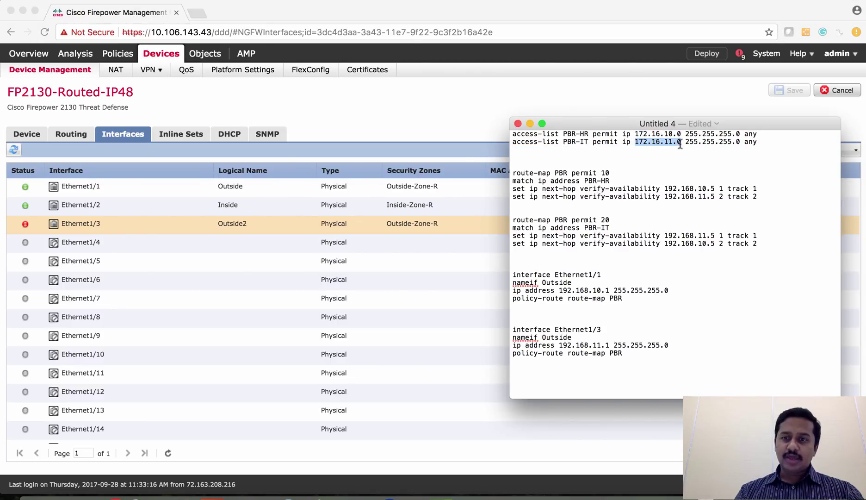
{"action": "key", "text": "super+Tab"}
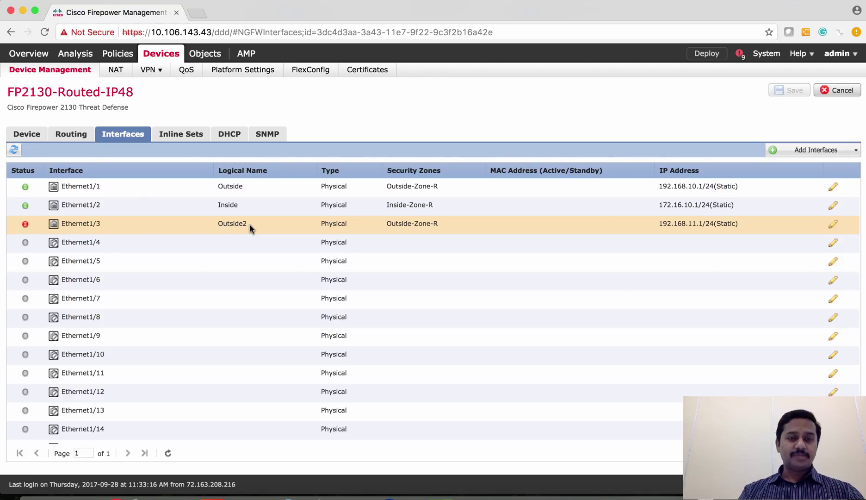
{"action": "key", "text": "super+Tab"}
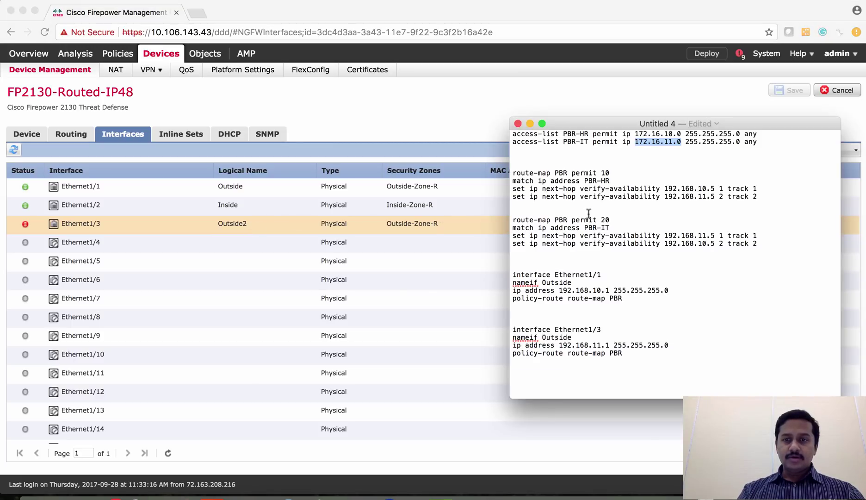
{"action": "left_click", "coordinate": [542, 163]}
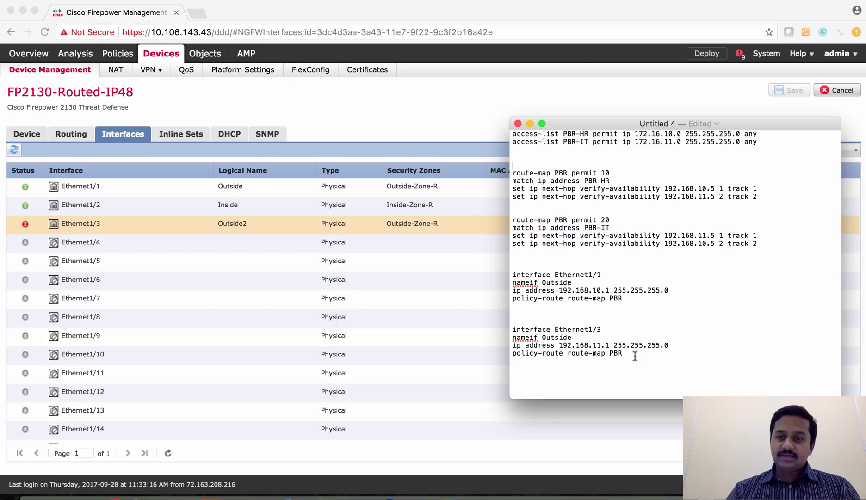
Delete the extra blank line above route-map PBR permit 10 and highlight the access-list lines.
{"action": "left_click_drag", "start_coordinate": [637, 354], "coordinate": [512, 132]}
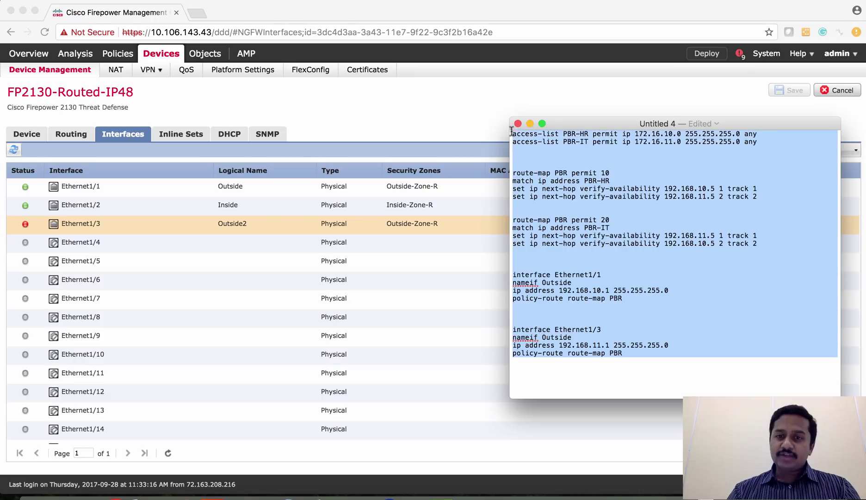
{"action": "left_click", "coordinate": [523, 165]}
{"action": "key", "text": "BackSpace"}
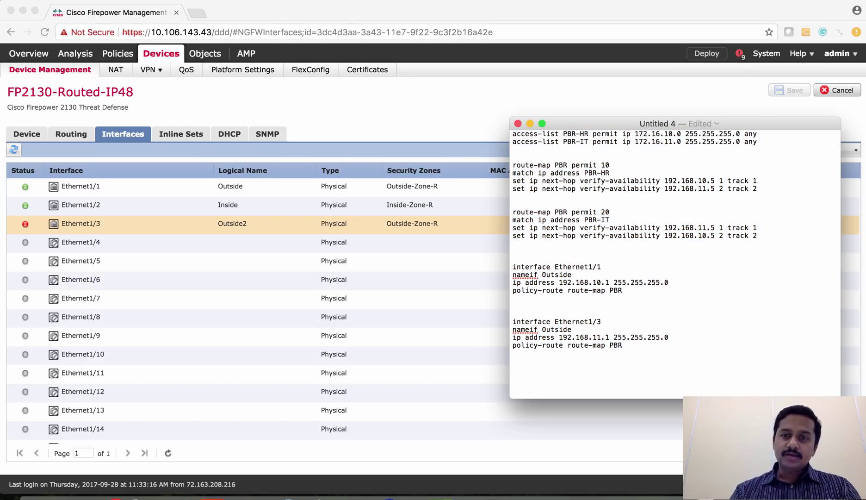
{"action": "key", "text": "Up"}
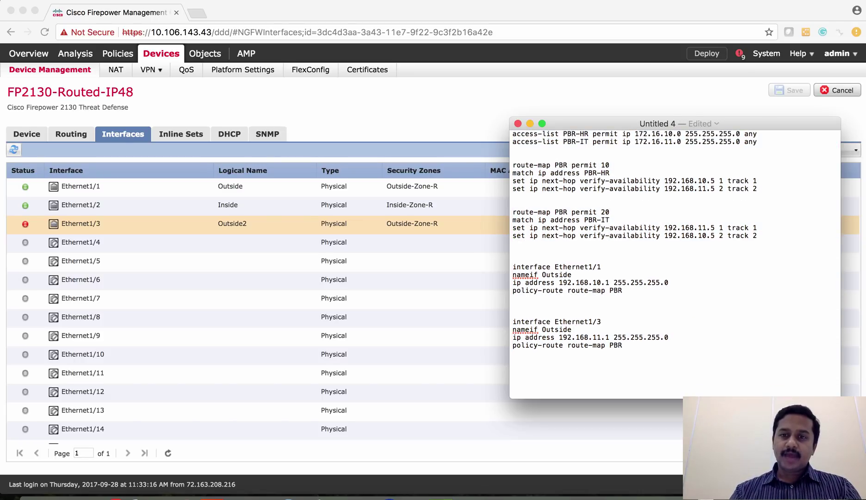
{"action": "key", "text": "shift+Down"}
{"action": "key", "text": "shift+Down"}
{"action": "key", "text": "Down"}
{"action": "key", "text": "shift+Down"}
{"action": "key", "text": "Right"}
{"action": "key", "text": "shift+Down"}
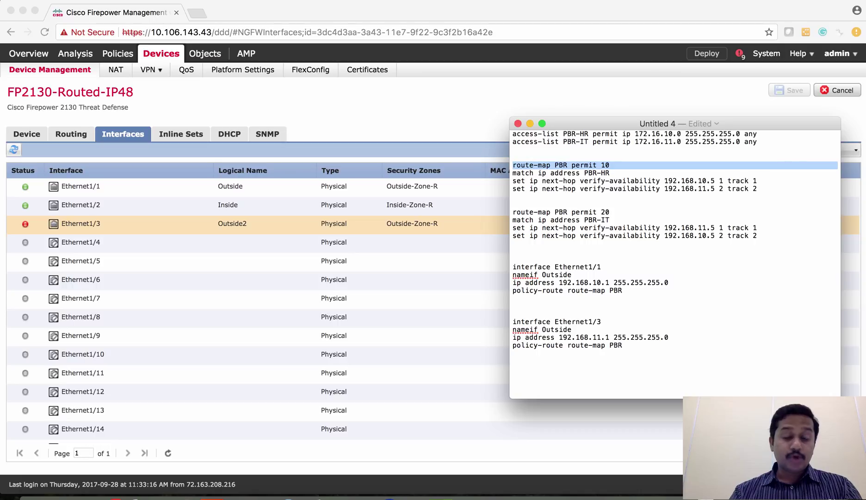
Walk through route-map entries 10 and 20 and the policy-route lines, then make the note rich text.
{"action": "left_click", "coordinate": [513, 141]}
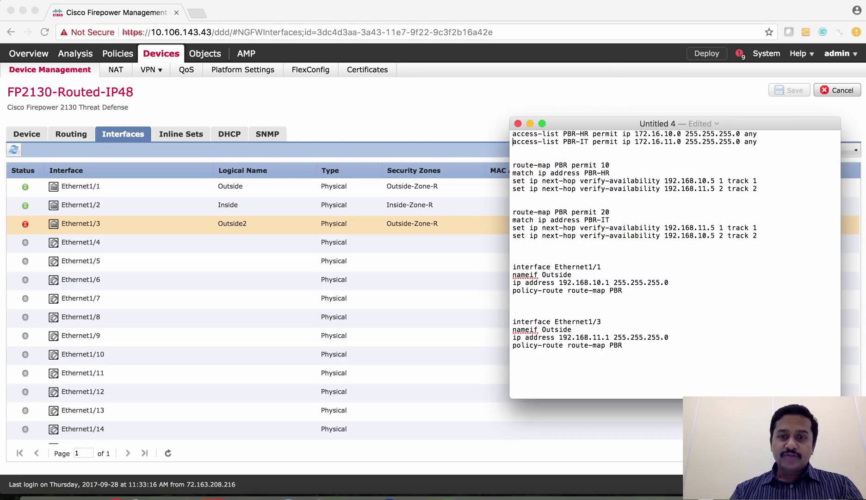
{"action": "key", "text": "shift+Down"}
{"action": "key", "text": "shift+Down"}
{"action": "key", "text": "Down"}
{"action": "key", "text": "Down"}
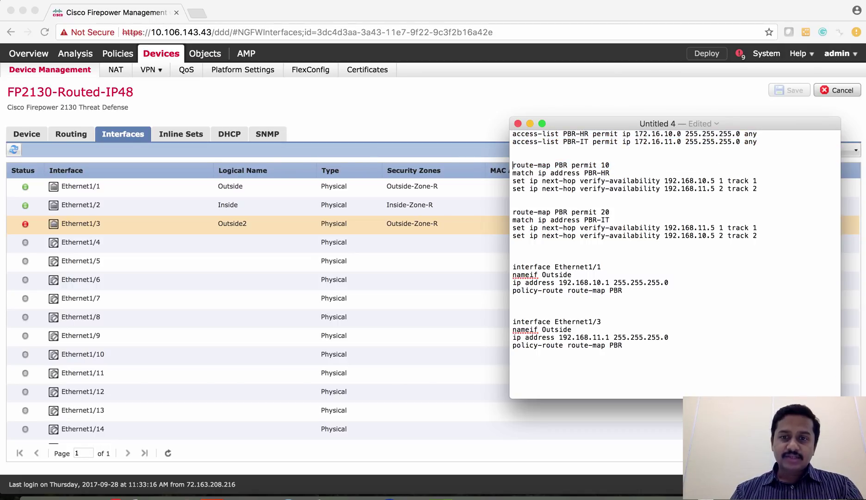
{"action": "key", "text": "shift+Down"}
{"action": "key", "text": "shift+Down"}
{"action": "key", "text": "shift+Down"}
{"action": "key", "text": "shift+Down"}
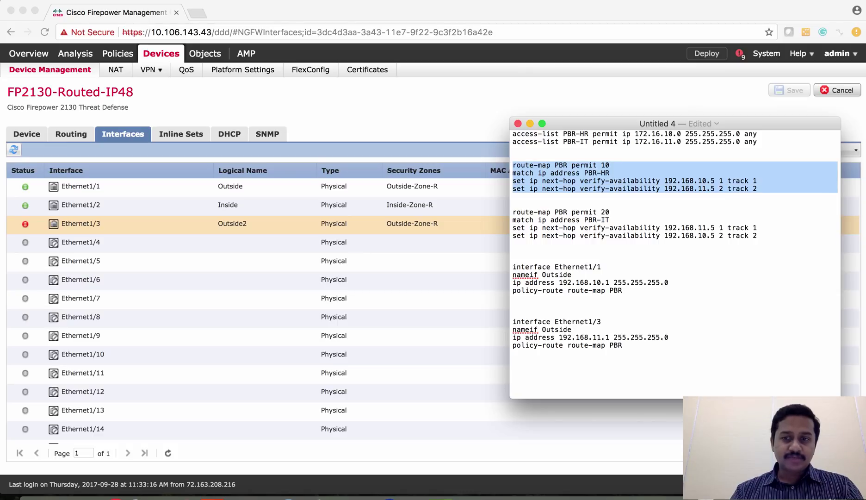
{"action": "key", "text": "Down"}
{"action": "key", "text": "Down"}
{"action": "key", "text": "Down"}
{"action": "key", "text": "Down"}
{"action": "key", "text": "Down"}
{"action": "key", "text": "Down"}
{"action": "key", "text": "Down"}
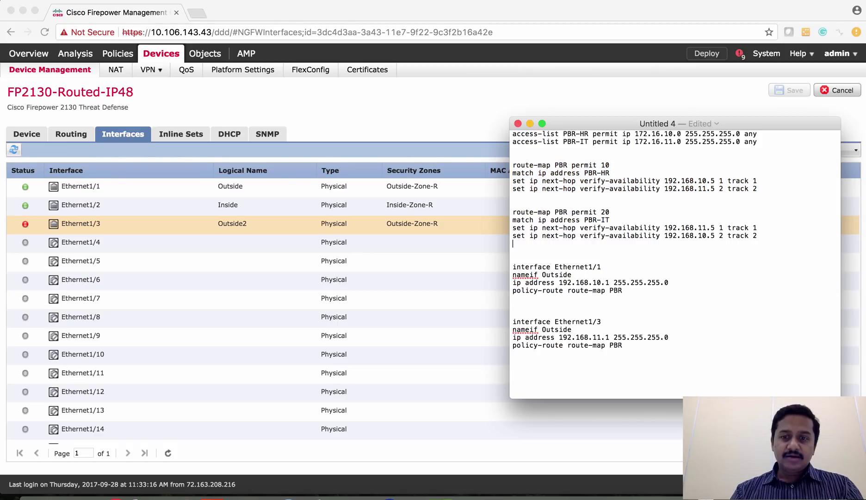
{"action": "key", "text": "shift+Down"}
{"action": "key", "text": "shift+Down"}
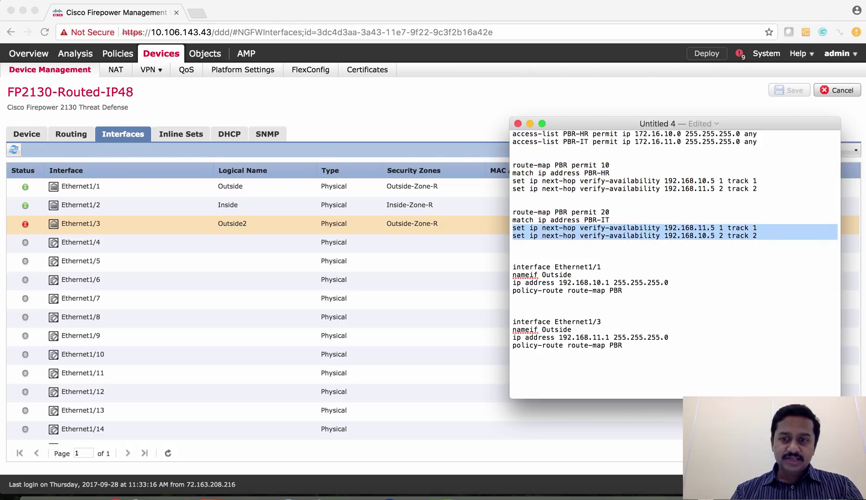
{"action": "key", "text": "Down"}
{"action": "key", "text": "Down"}
{"action": "key", "text": "Down"}
{"action": "key", "text": "Down"}
{"action": "key", "text": "Down"}
{"action": "key", "text": "Down"}
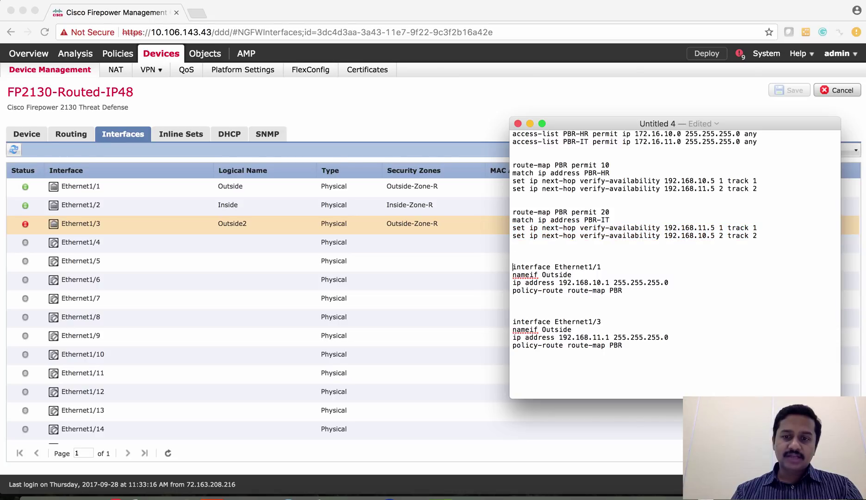
{"action": "key", "text": "shift+Down"}
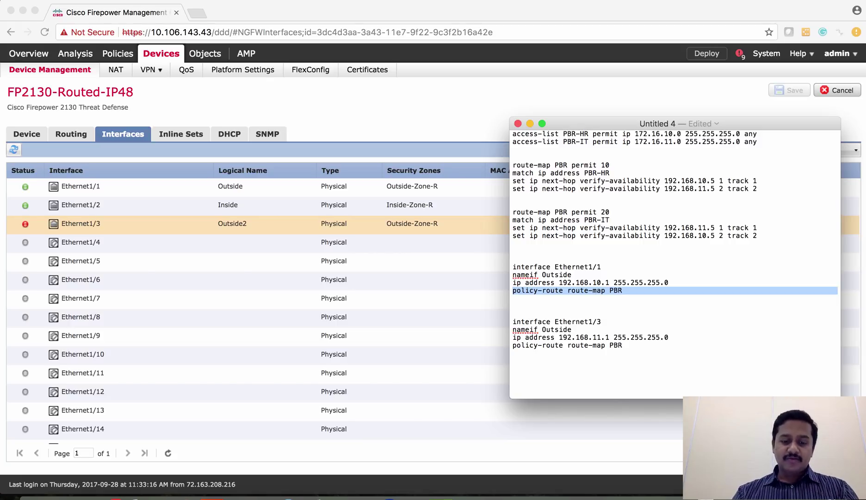
{"action": "key", "text": "super+z"}
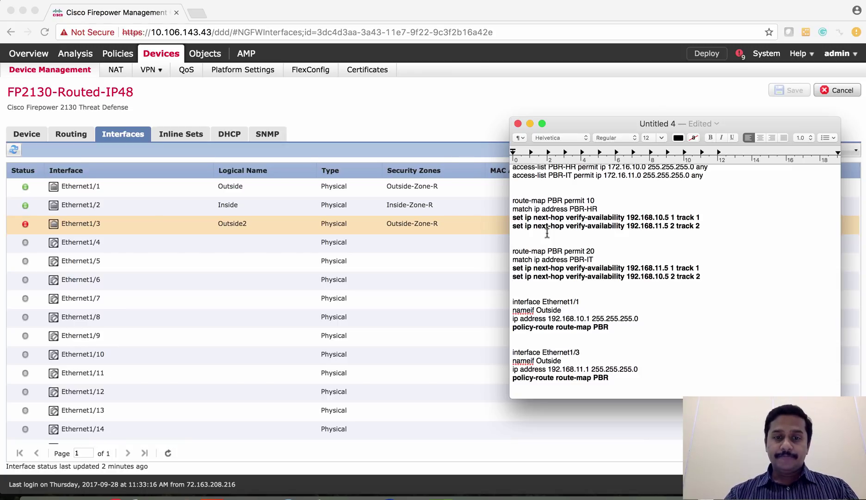
Go to Object Management and list the Extended access lists, including PBR-HR and PBR-IT.
{"action": "left_click", "coordinate": [418, 106]}
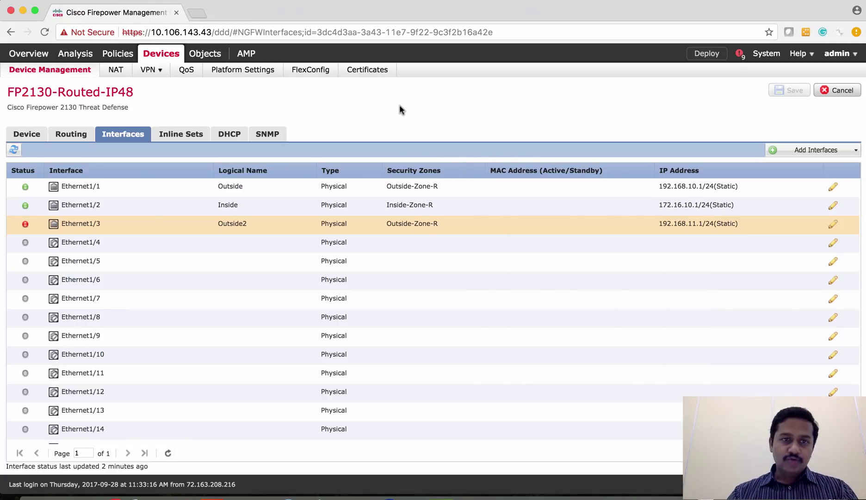
{"action": "mouse_move", "coordinate": [213, 54]}
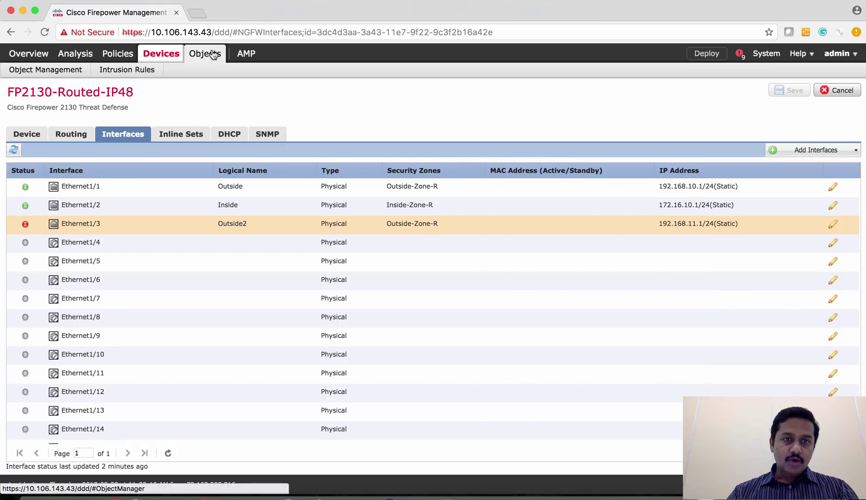
{"action": "left_click", "coordinate": [72, 75]}
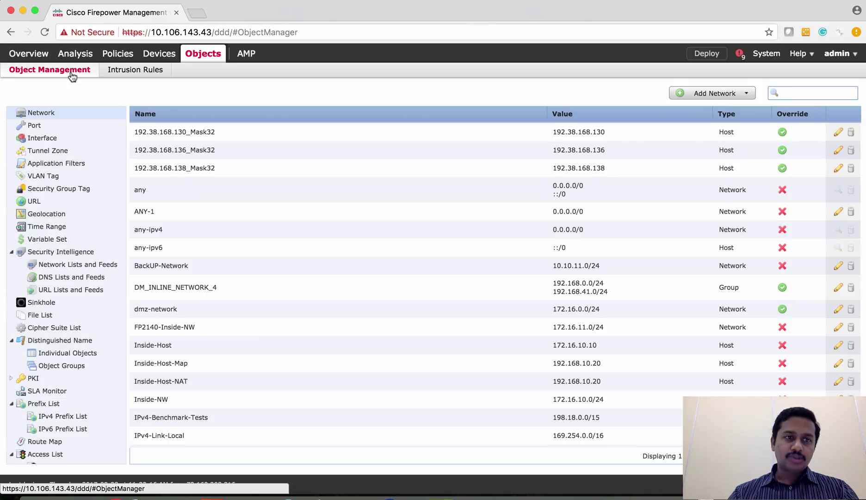
{"action": "key", "text": "super+Tab"}
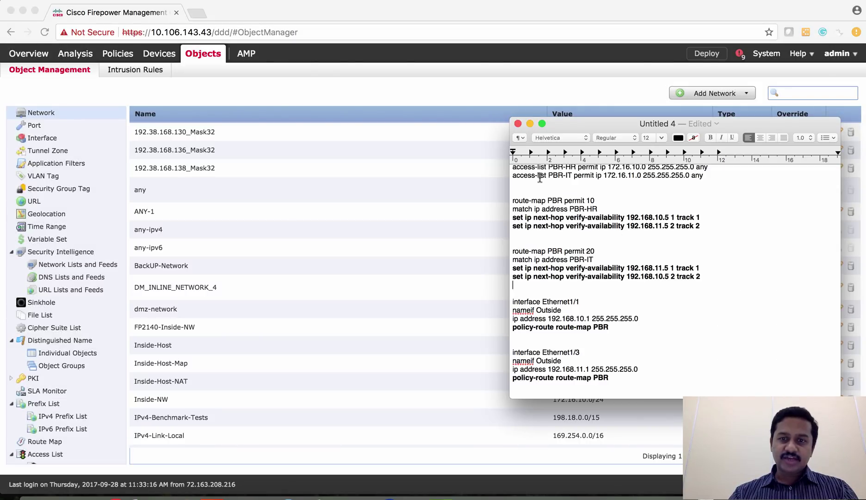
{"action": "scroll", "coordinate": [535, 184], "scroll_direction": "up", "scroll_amount": 1}
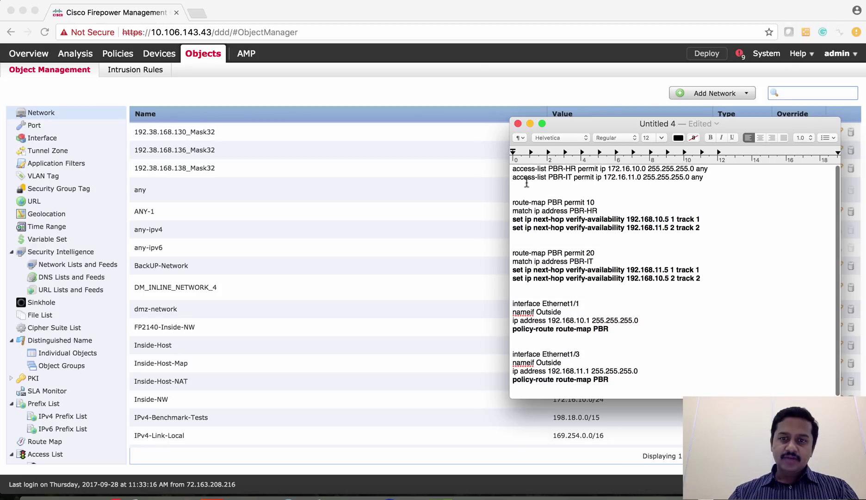
{"action": "left_click", "coordinate": [523, 191]}
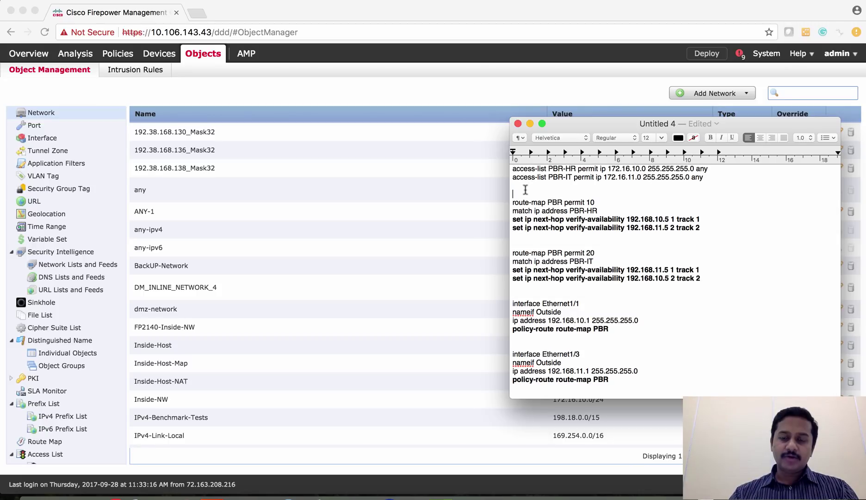
{"action": "left_click", "coordinate": [287, 105]}
{"action": "scroll", "coordinate": [71, 364], "scroll_direction": "down", "scroll_amount": 5}
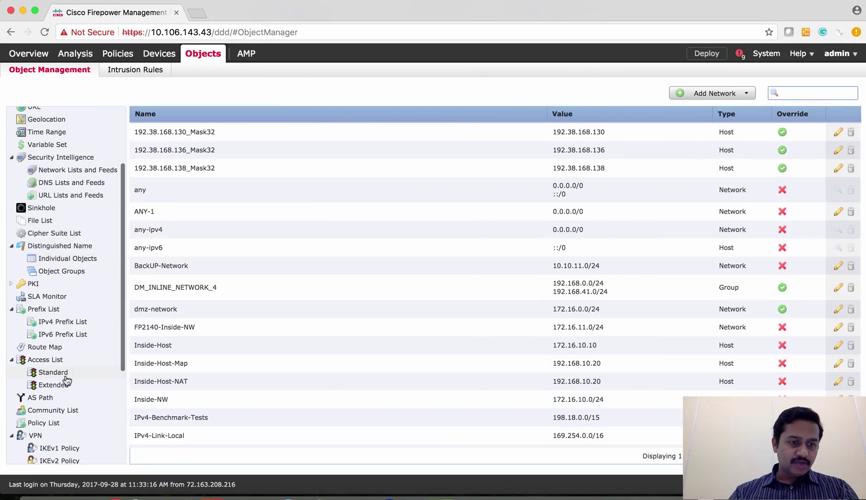
{"action": "left_click", "coordinate": [55, 385]}
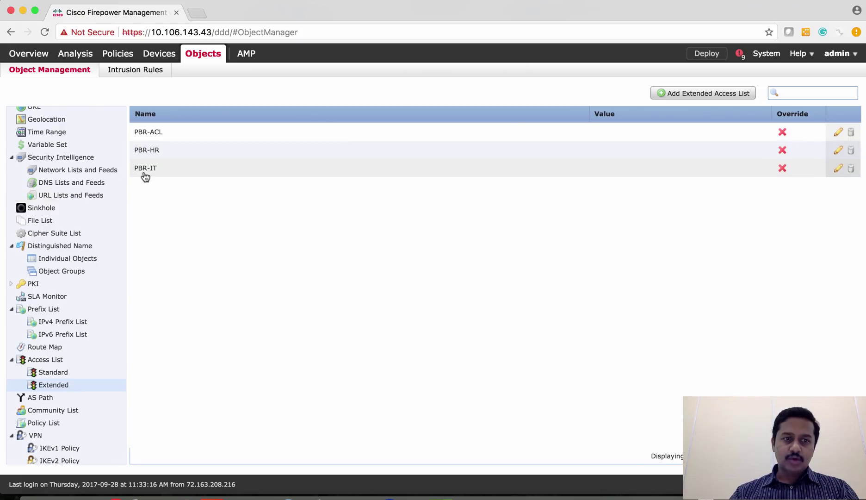
Confirm PBR-HR's 172.16.10.0/24 source against the notes, then cancel without changes.
{"action": "left_click", "coordinate": [839, 150]}
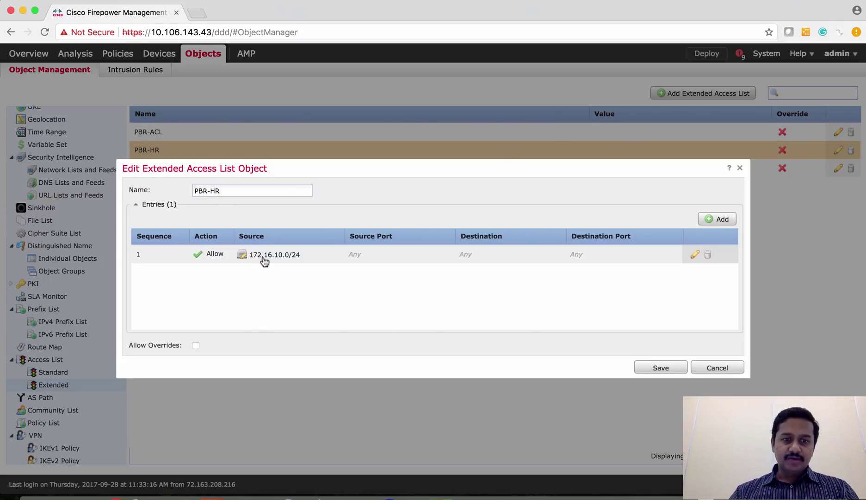
{"action": "key", "text": "super+Tab"}
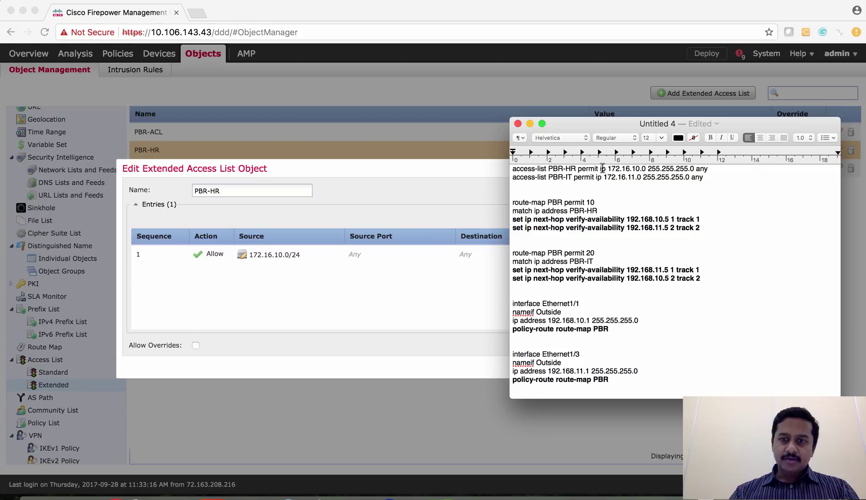
{"action": "left_click_drag", "start_coordinate": [608, 170], "coordinate": [647, 170]}
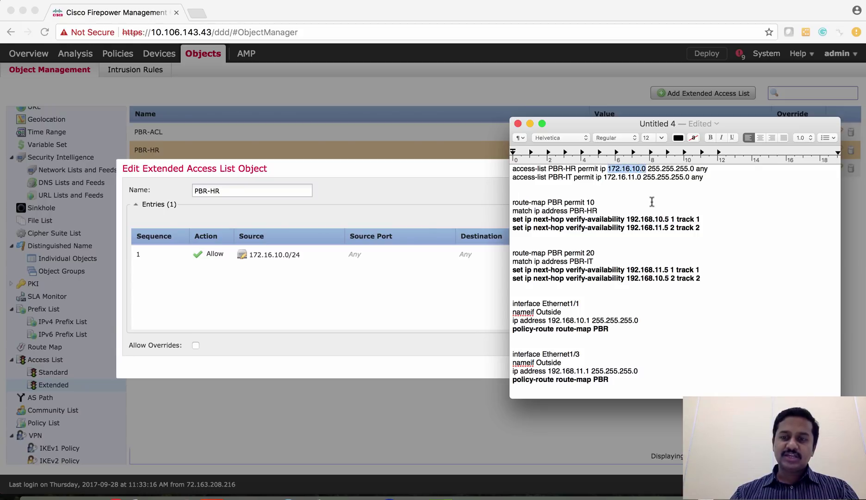
{"action": "left_click", "coordinate": [362, 267]}
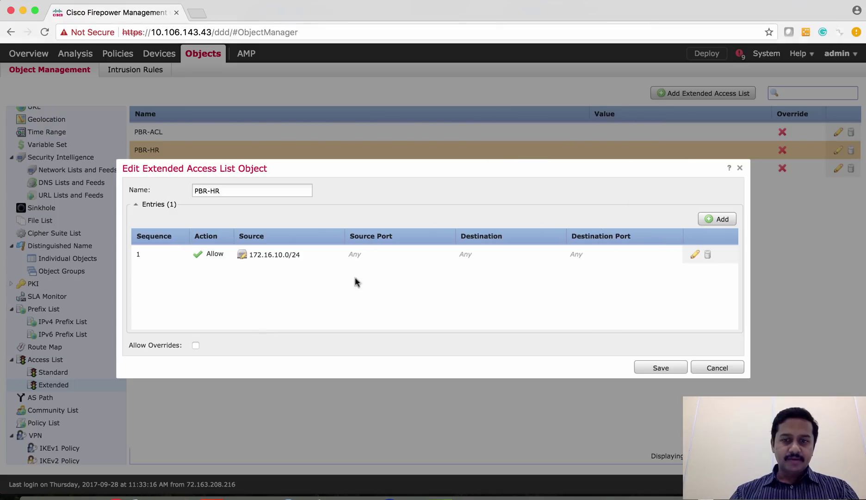
{"action": "left_click", "coordinate": [713, 369]}
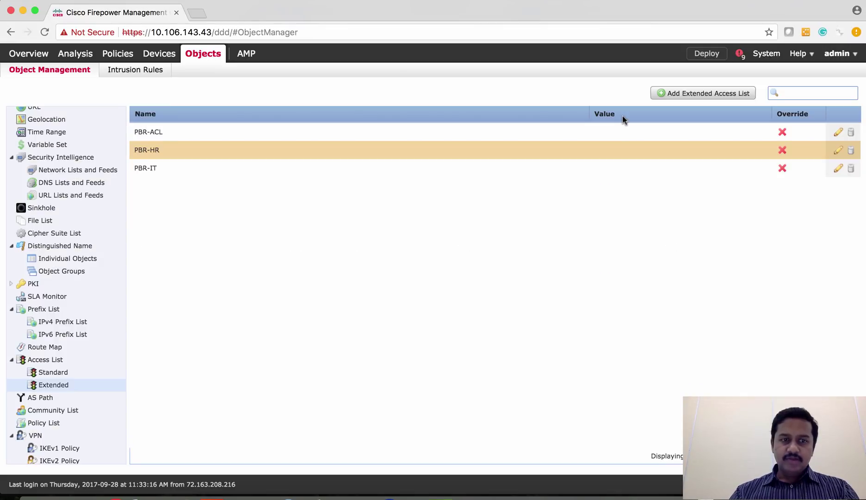
Confirm PBR-IT's 172.16.11.0/24 source, cancel, and mark the first route-map line in the notes.
{"action": "left_click", "coordinate": [837, 169]}
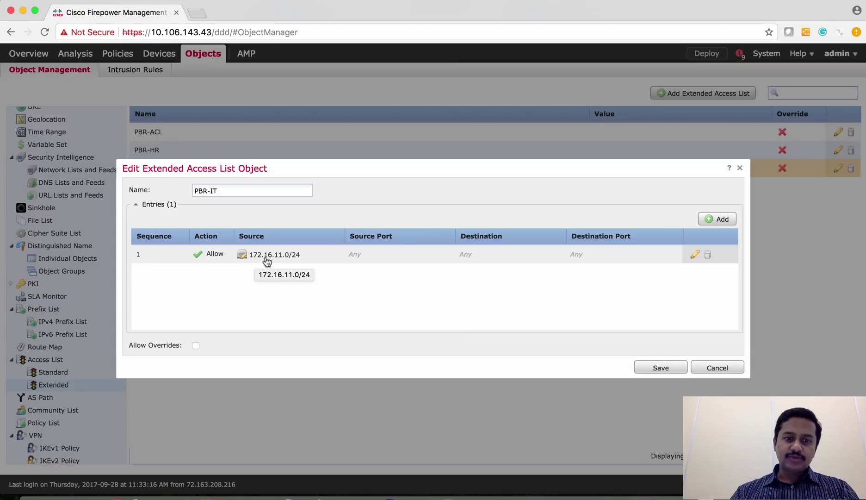
{"action": "left_click", "coordinate": [728, 369]}
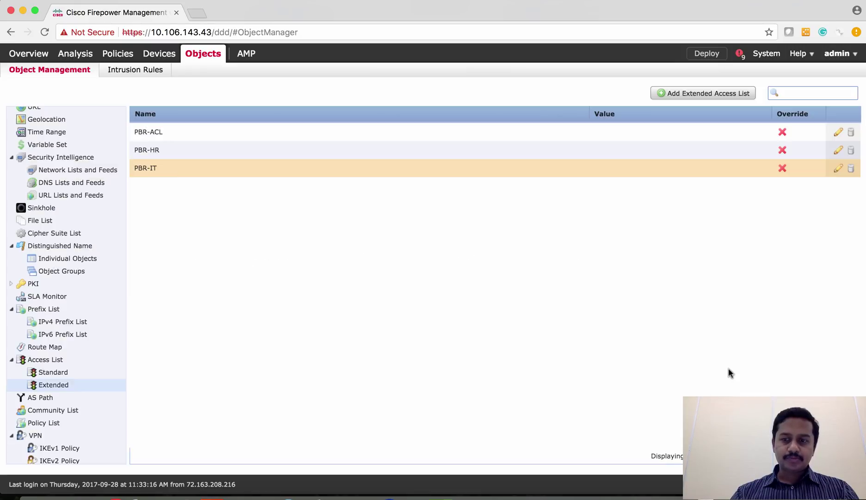
{"action": "key", "text": "super+Tab"}
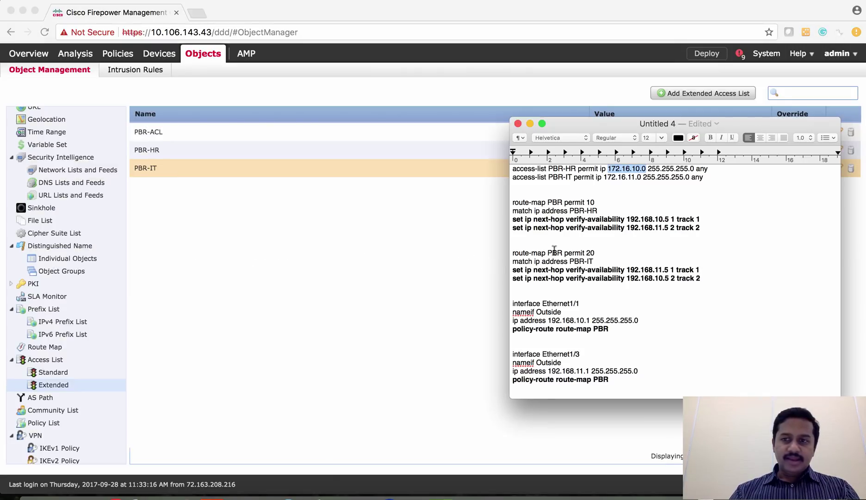
{"action": "left_click_drag", "start_coordinate": [513, 203], "coordinate": [596, 203]}
{"action": "key", "text": "super+Tab"}
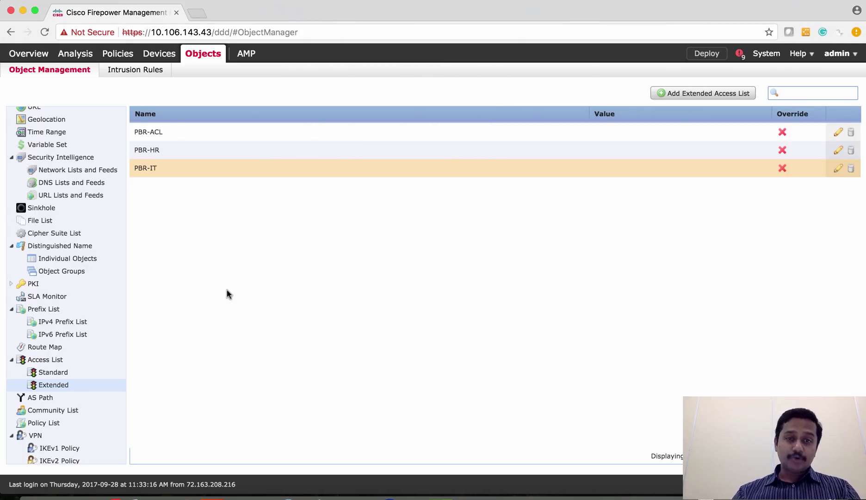
Under Route Map objects, start a new route map named My-PBR and open its first entry.
{"action": "left_click", "coordinate": [50, 350]}
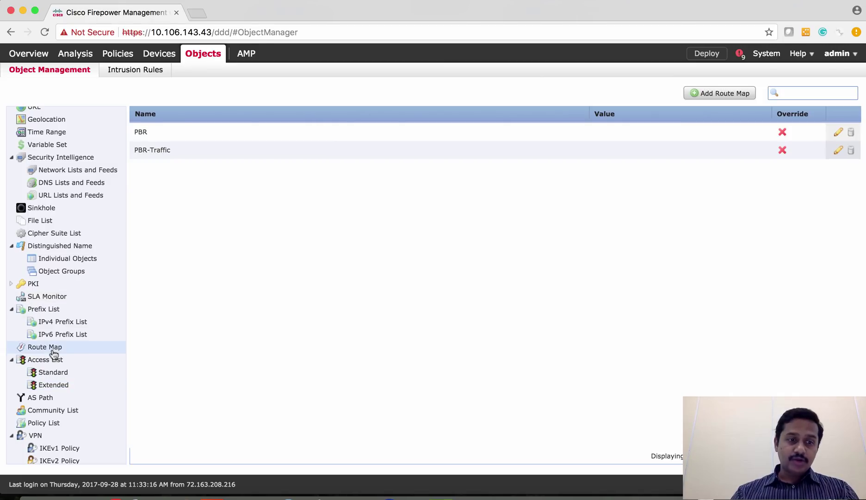
{"action": "left_click", "coordinate": [727, 96]}
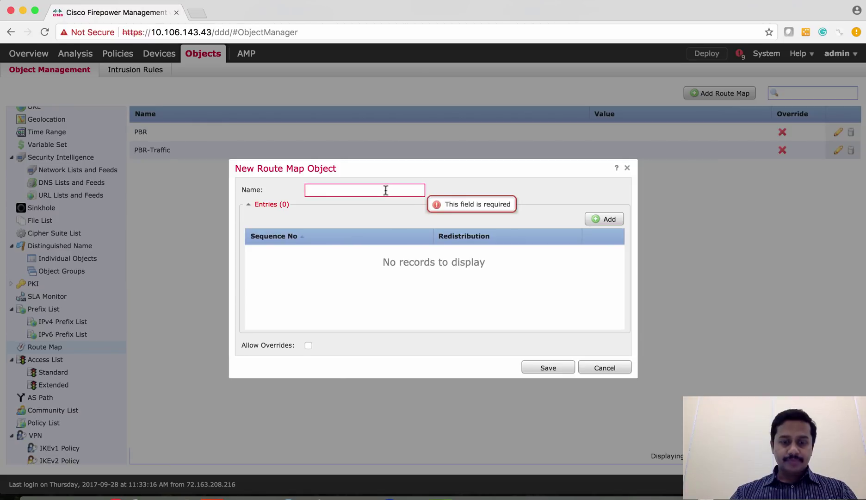
{"action": "type", "text": "Route"}
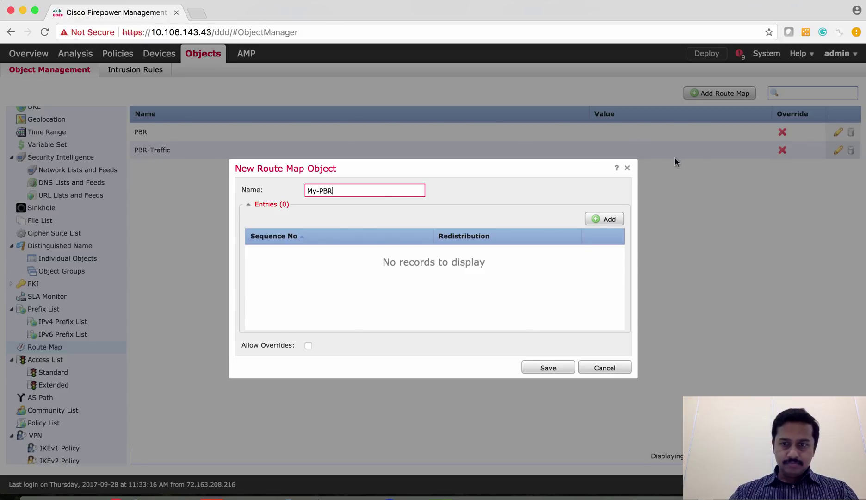
{"action": "left_click", "coordinate": [605, 219]}
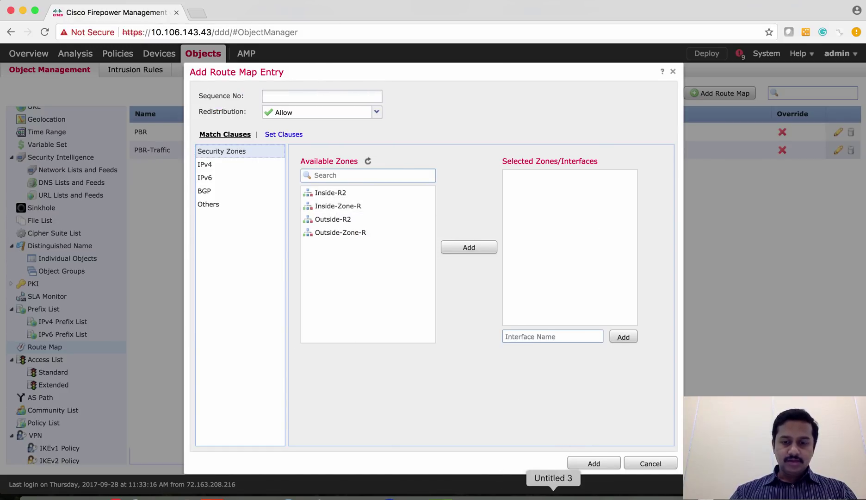
{"action": "key", "text": "super+Tab"}
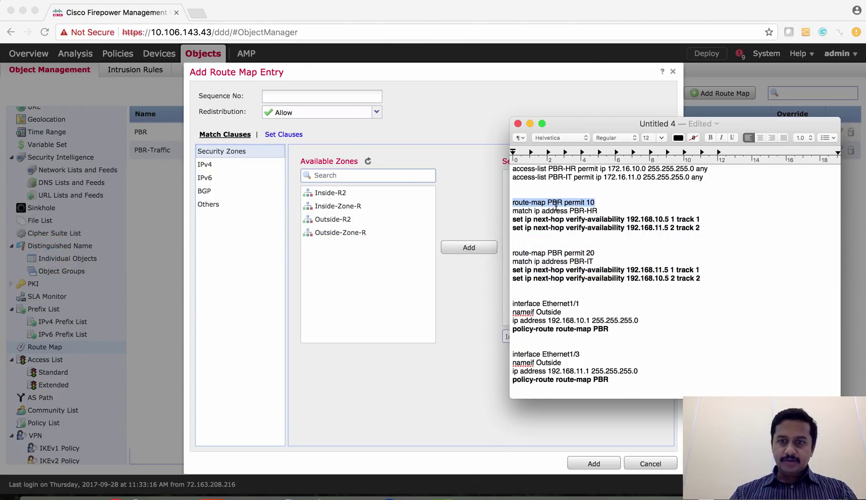
Add route map entry sequence 10 matching the IPv4 extended access list PBR-HR.
{"action": "left_click_drag", "start_coordinate": [513, 244], "coordinate": [513, 200]}
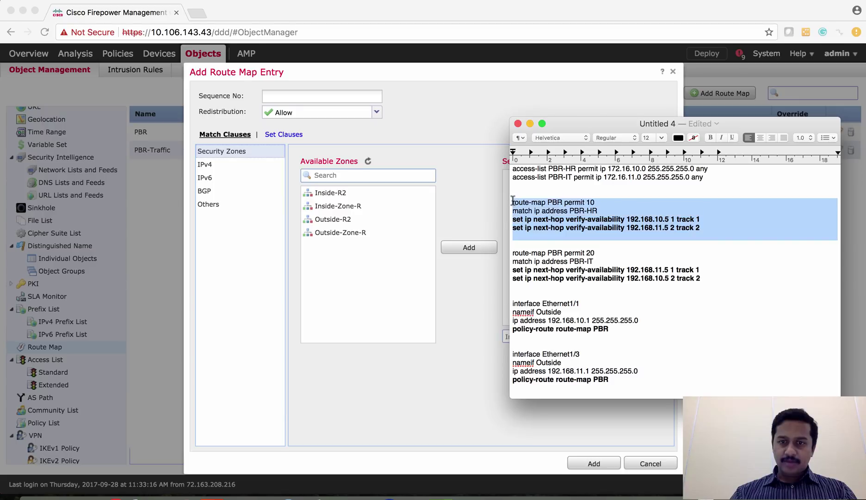
{"action": "left_click", "coordinate": [597, 203]}
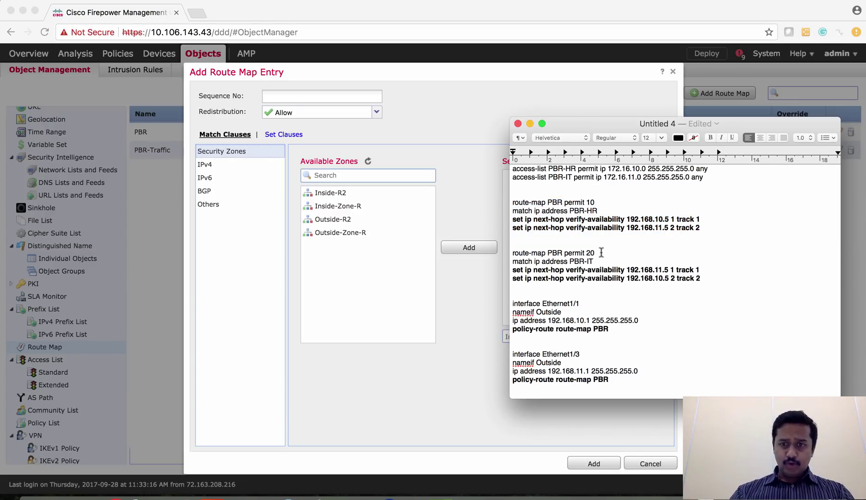
{"action": "left_click", "coordinate": [304, 95]}
{"action": "type", "text": "10"}
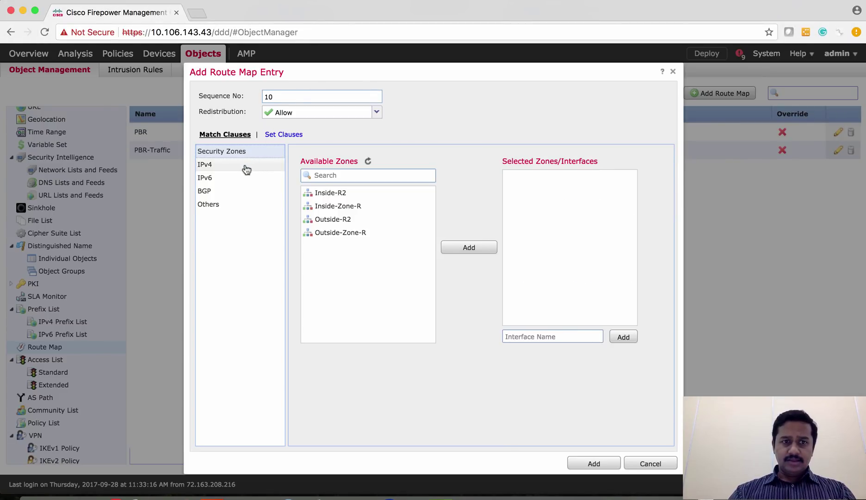
{"action": "key", "text": "super+Tab"}
{"action": "left_click", "coordinate": [456, 190]}
{"action": "left_click", "coordinate": [215, 168]}
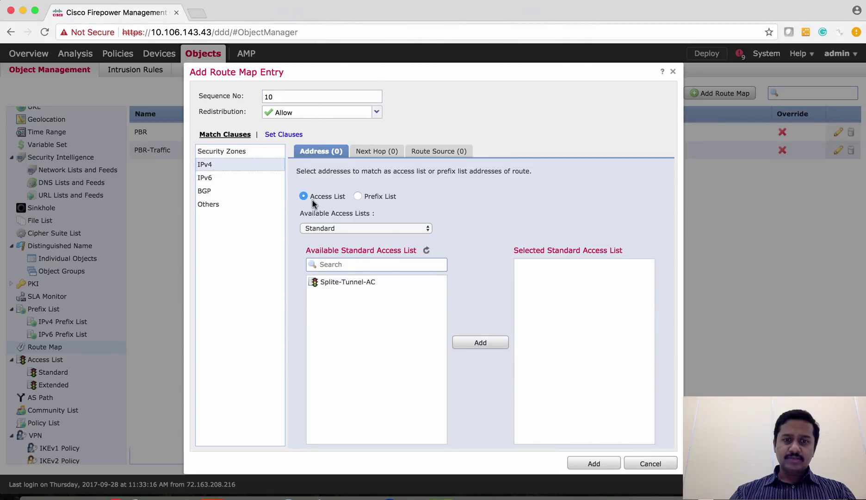
{"action": "left_click", "coordinate": [335, 229]}
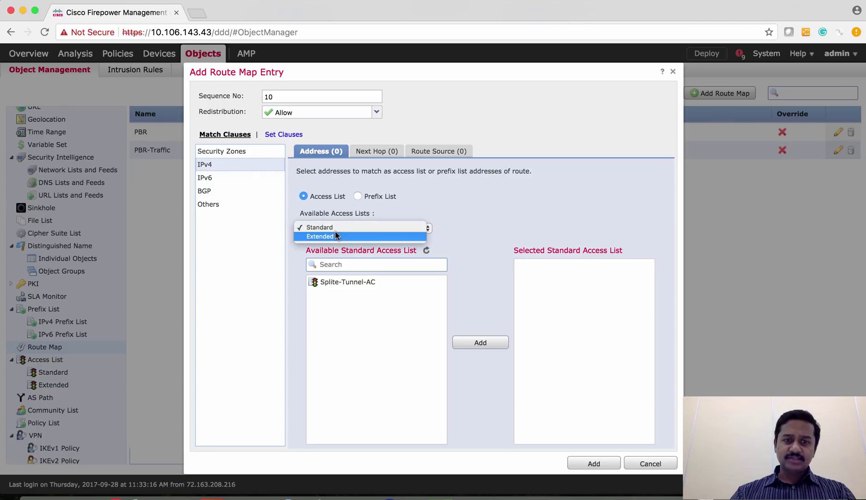
{"action": "left_click", "coordinate": [335, 235]}
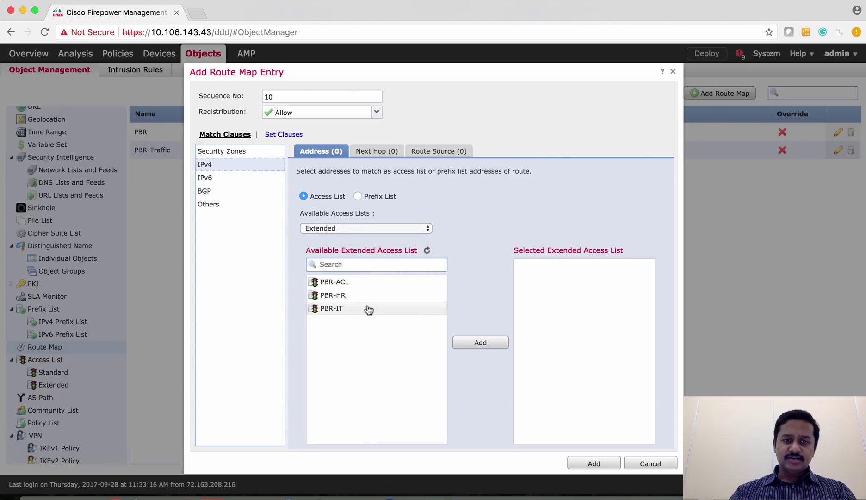
{"action": "left_click", "coordinate": [357, 299]}
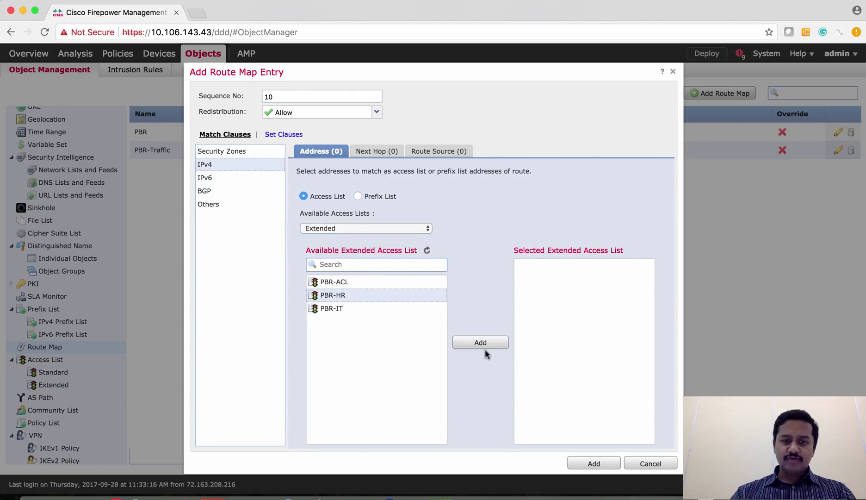
{"action": "left_click", "coordinate": [469, 343]}
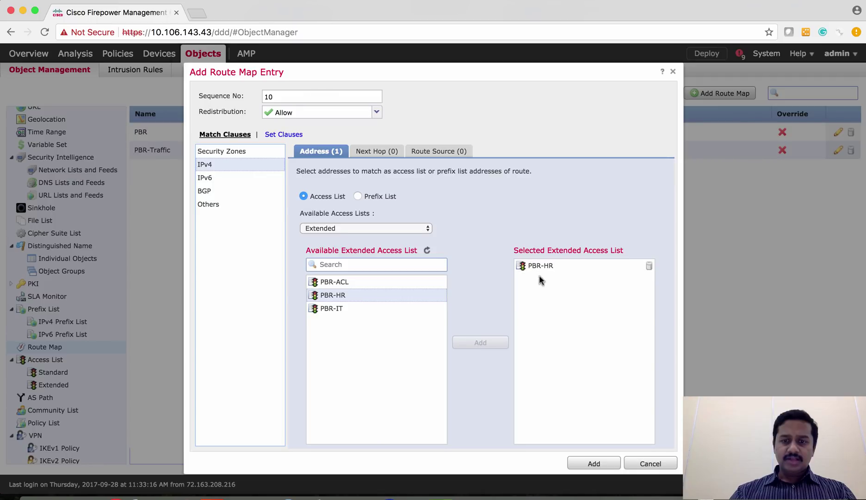
{"action": "left_click", "coordinate": [593, 463]}
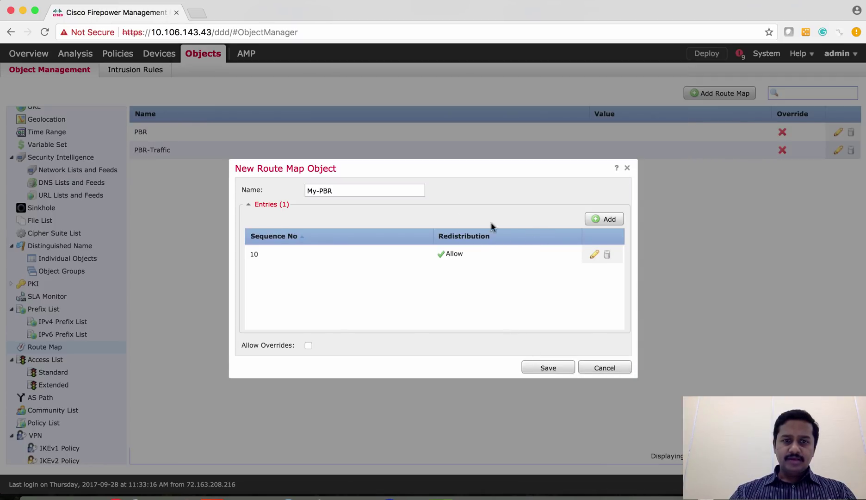
Add route map entry sequence 20 matching the IPv4 extended access list PBR-IT.
{"action": "left_click", "coordinate": [607, 219]}
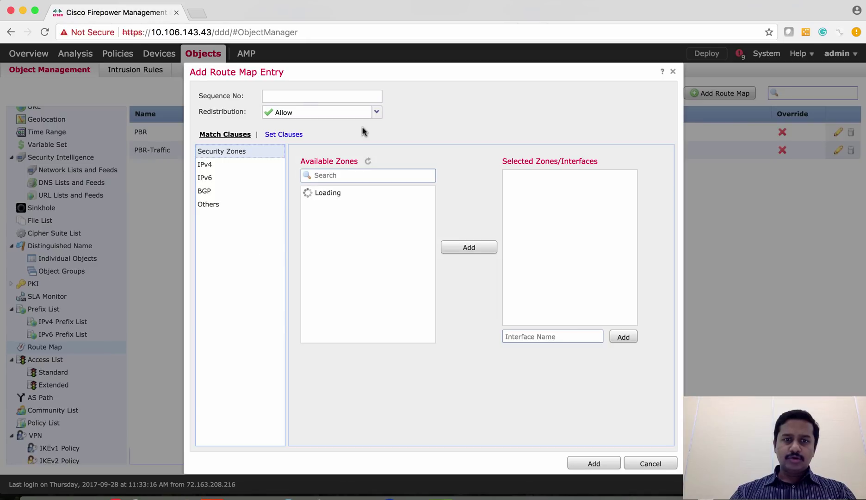
{"action": "left_click", "coordinate": [304, 101]}
{"action": "type", "text": "20"}
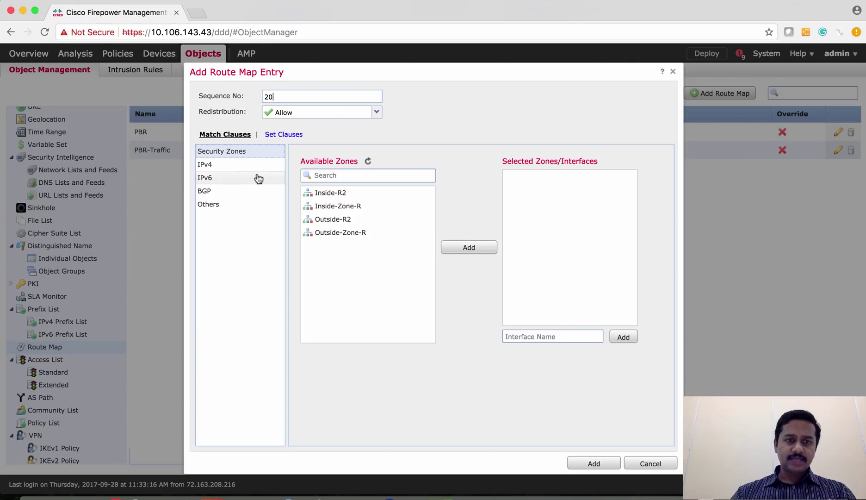
{"action": "left_click", "coordinate": [241, 165]}
{"action": "left_click", "coordinate": [343, 230]}
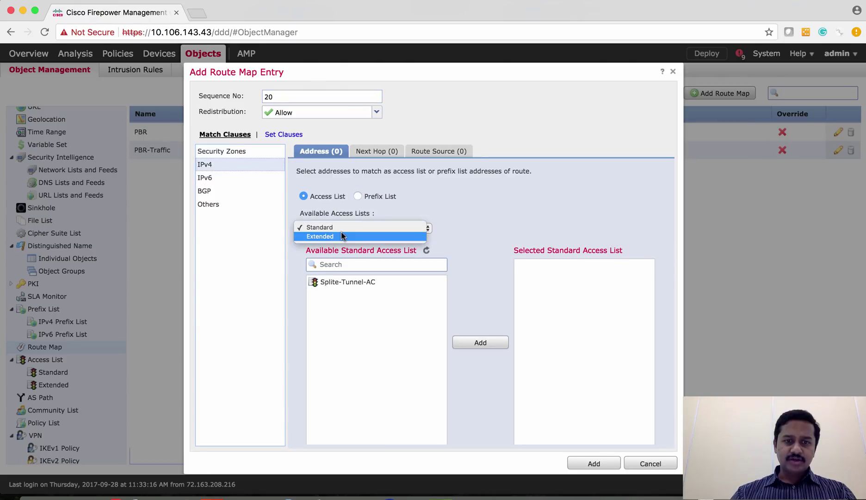
{"action": "left_click", "coordinate": [341, 237]}
{"action": "left_click", "coordinate": [338, 308]}
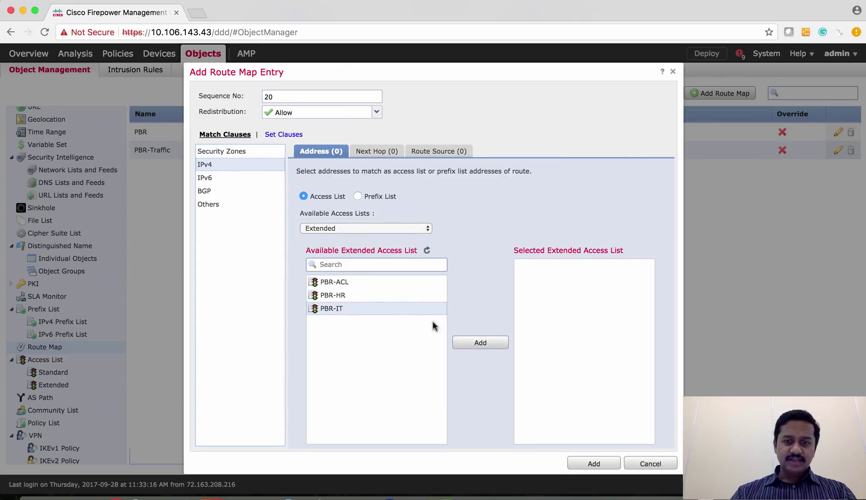
{"action": "left_click", "coordinate": [480, 343]}
{"action": "left_click", "coordinate": [593, 463]}
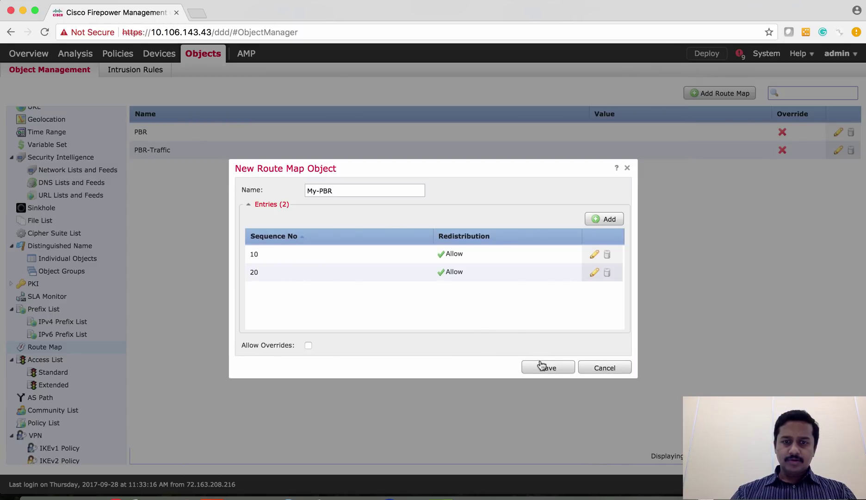
Check the permit 10 PBR-HR and permit 20 PBR-IT entries against the route-map lines in the notes.
{"action": "key", "text": "super+Tab"}
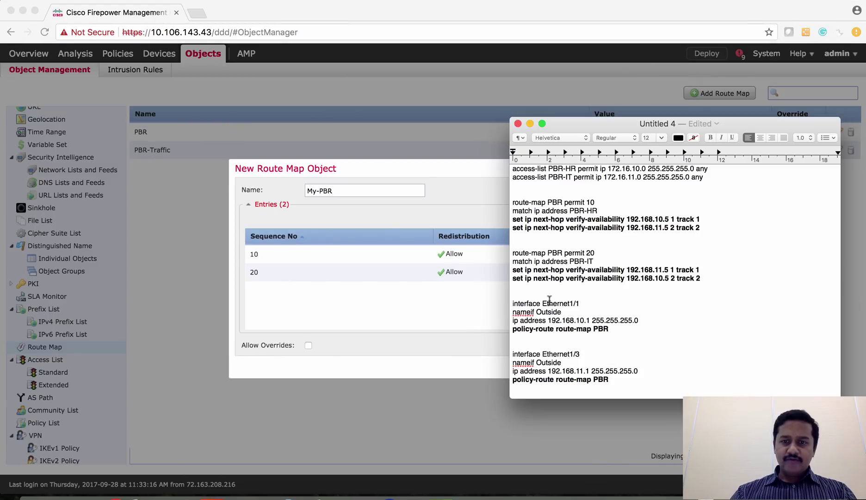
{"action": "left_click_drag", "start_coordinate": [513, 295], "coordinate": [511, 166]}
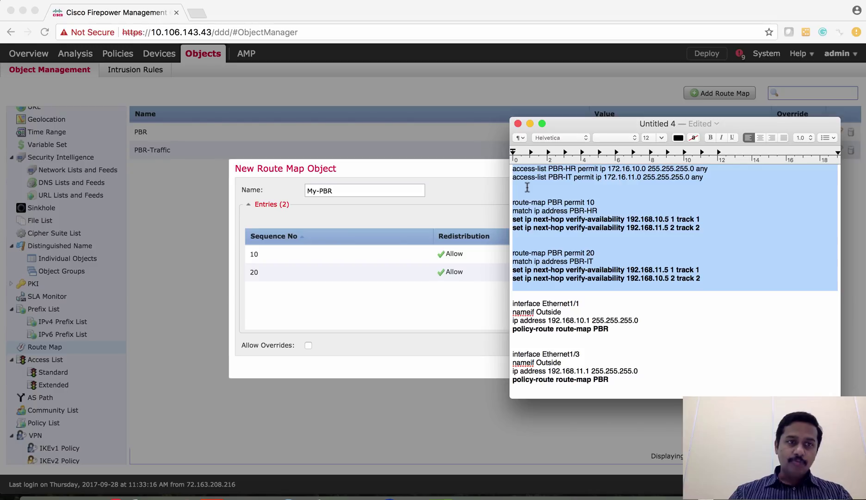
{"action": "left_click", "coordinate": [517, 206]}
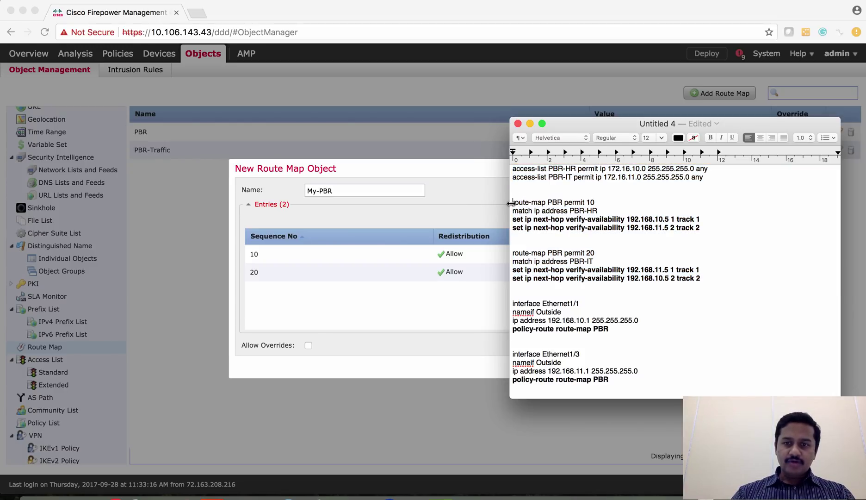
{"action": "left_click_drag", "start_coordinate": [594, 262], "coordinate": [499, 254]}
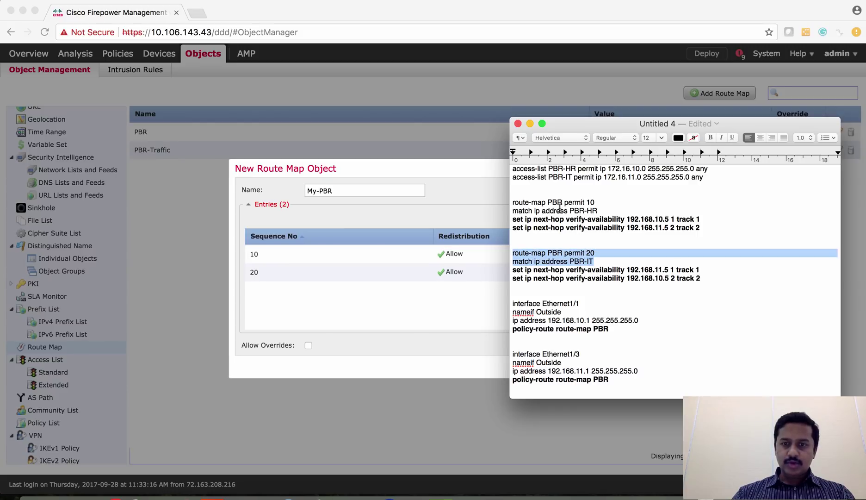
{"action": "left_click_drag", "start_coordinate": [602, 211], "coordinate": [513, 202]}
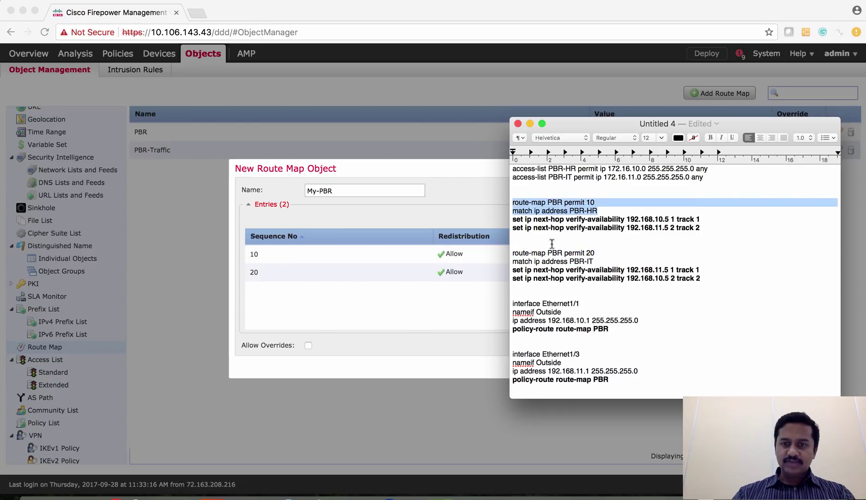
{"action": "key", "text": "super+Tab"}
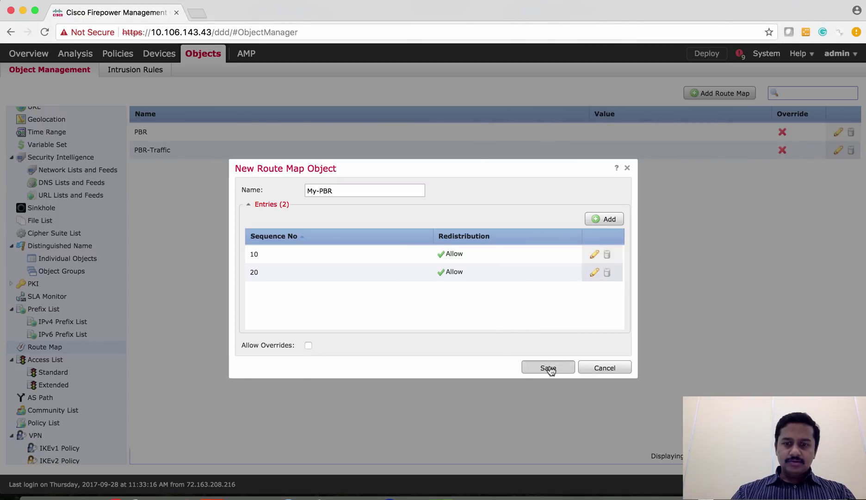
Save the My-PBR route map and show the FlexConfig Text Object list.
{"action": "left_click", "coordinate": [549, 367]}
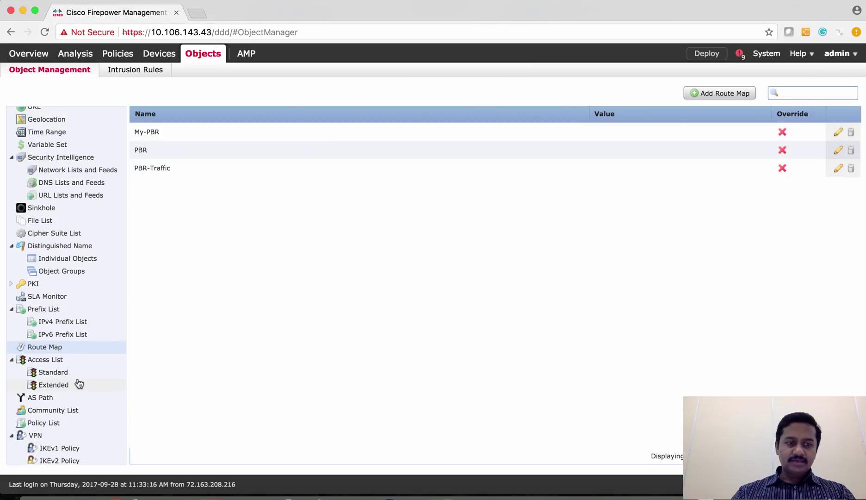
{"action": "scroll", "coordinate": [78, 382], "scroll_direction": "down", "scroll_amount": 5}
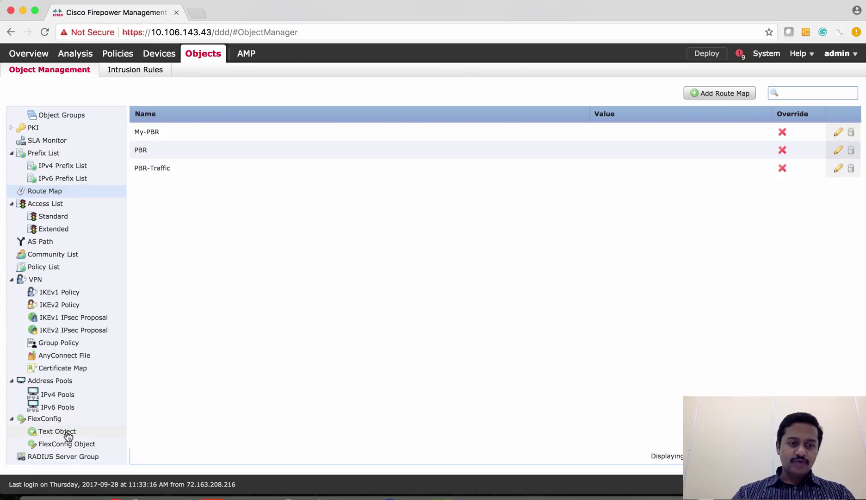
{"action": "left_click", "coordinate": [57, 431]}
Look up the first next-hop address 192.168.10.5 in the configuration notes.
{"action": "key", "text": "super+Tab"}
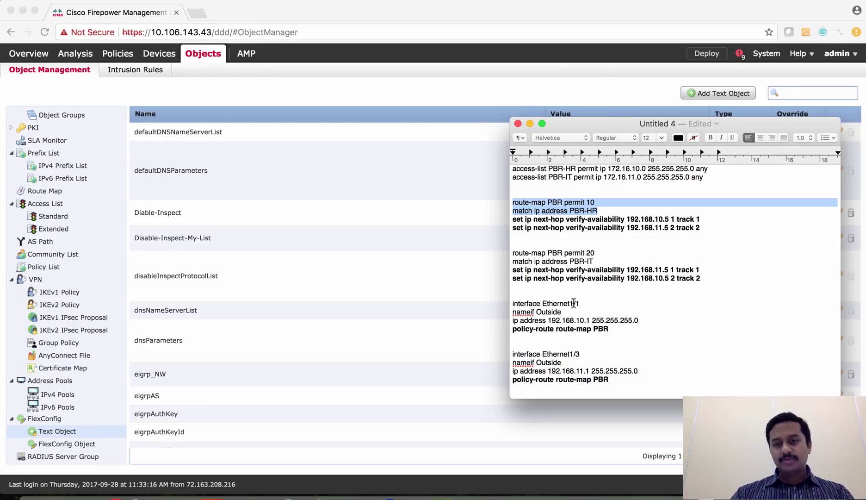
{"action": "left_click", "coordinate": [602, 309]}
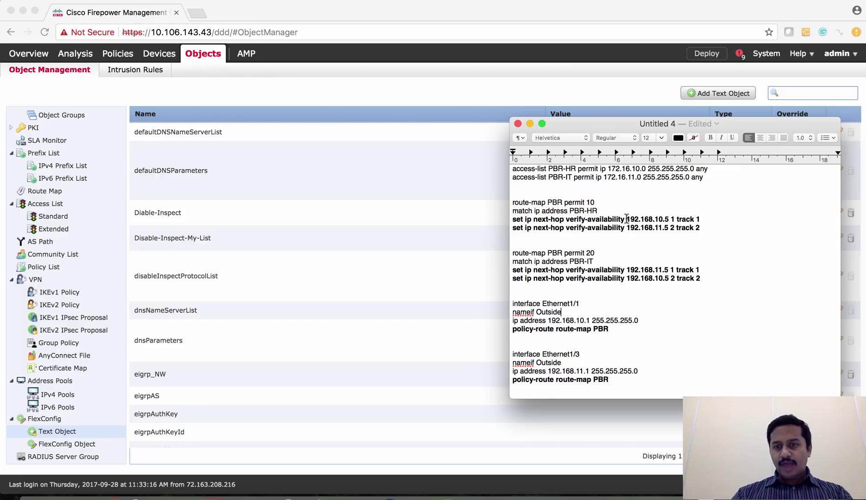
{"action": "left_click_drag", "start_coordinate": [627, 219], "coordinate": [672, 214]}
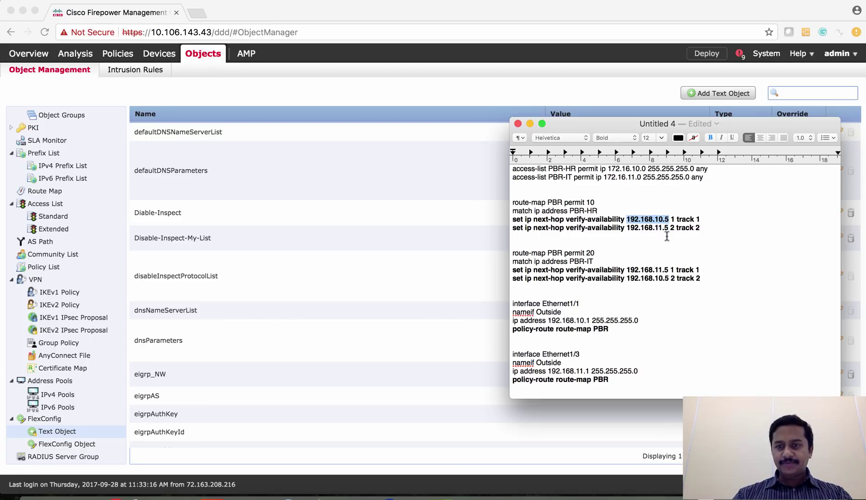
{"action": "left_click", "coordinate": [398, 141]}
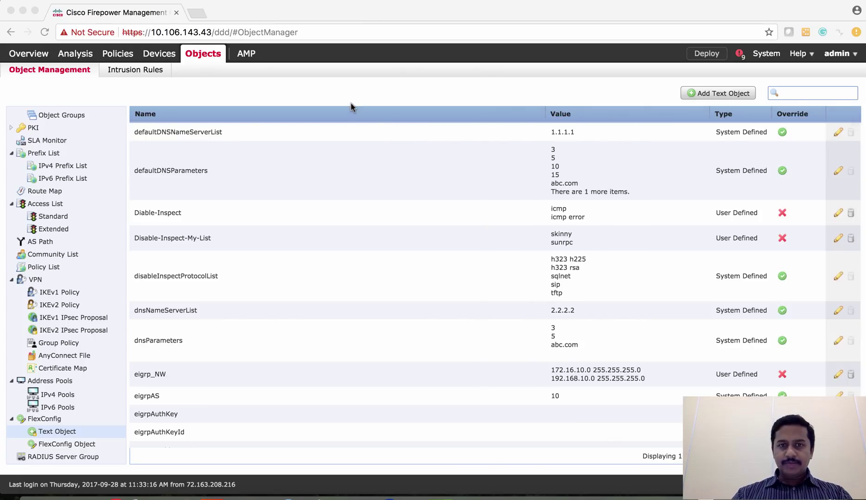
Create text object My-GW-1 with the value 192.168.10.5.
{"action": "left_click", "coordinate": [705, 94]}
{"action": "left_click", "coordinate": [376, 204]}
{"action": "type", "text": "M"}
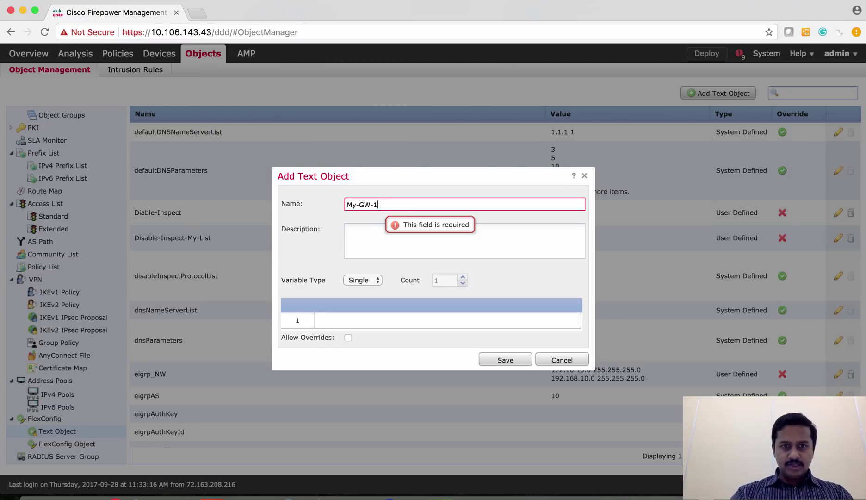
{"action": "type", "text": "y-GW-1"}
{"action": "left_click", "coordinate": [343, 324]}
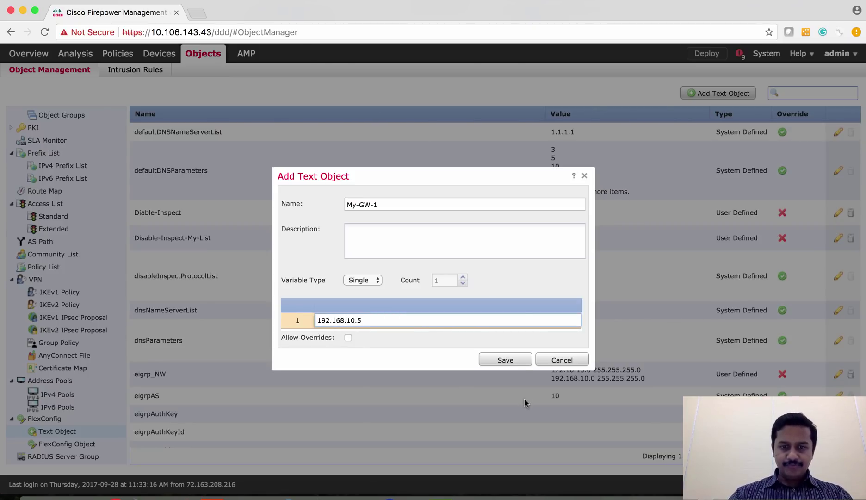
{"action": "left_click", "coordinate": [506, 359]}
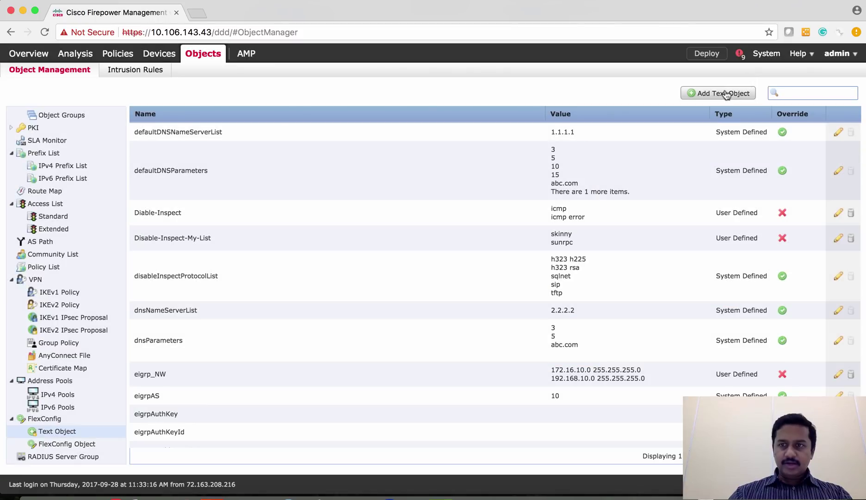
Create text object My-GW-2 with the second next-hop address 192.168.11.5.
{"action": "left_click", "coordinate": [725, 94]}
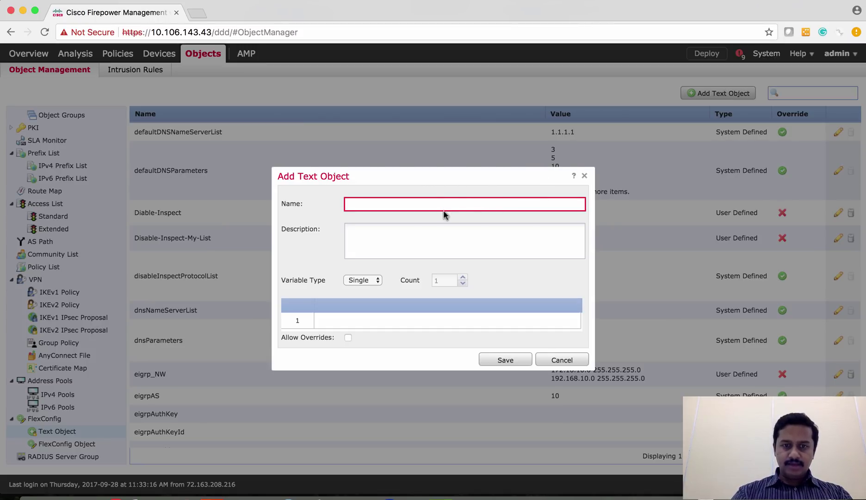
{"action": "left_click", "coordinate": [415, 199]}
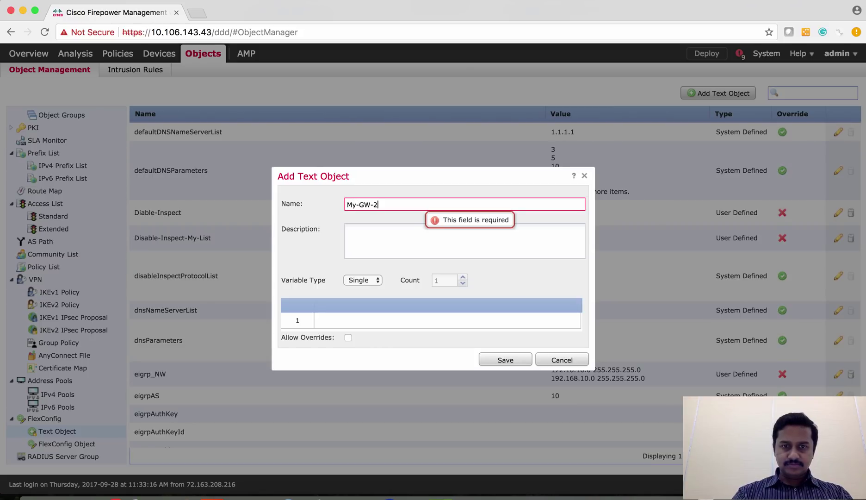
{"action": "left_click", "coordinate": [343, 321]}
{"action": "type", "text": "192.168.11.5"}
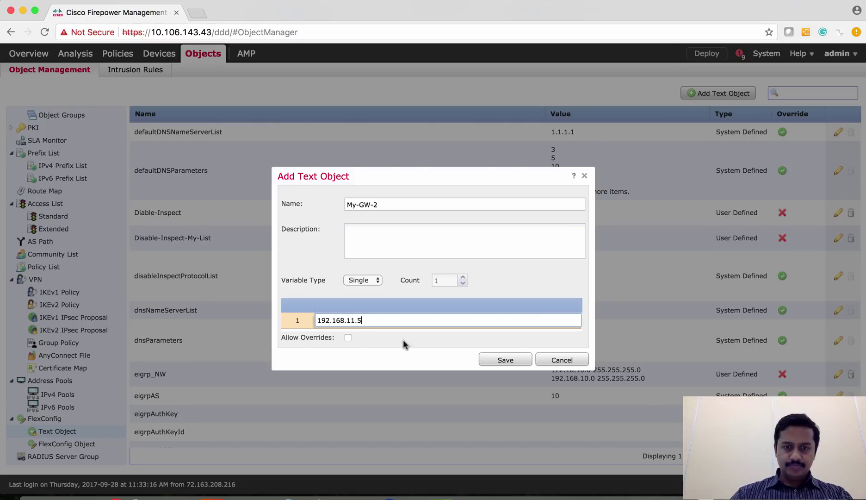
{"action": "left_click", "coordinate": [505, 361]}
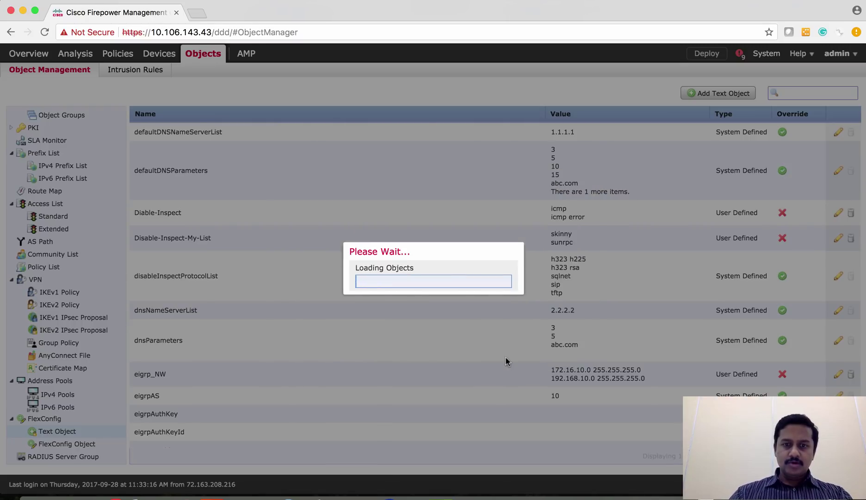
Verify both next-hop addresses, 192.168.10.5 and 192.168.11.5, in the configuration notes.
{"action": "key", "text": "super+Tab"}
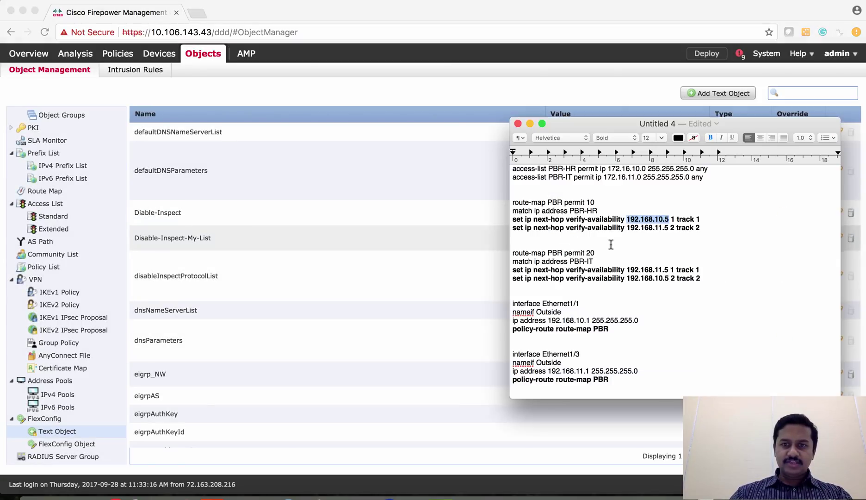
{"action": "left_click", "coordinate": [641, 220]}
{"action": "double_click", "coordinate": [641, 221]}
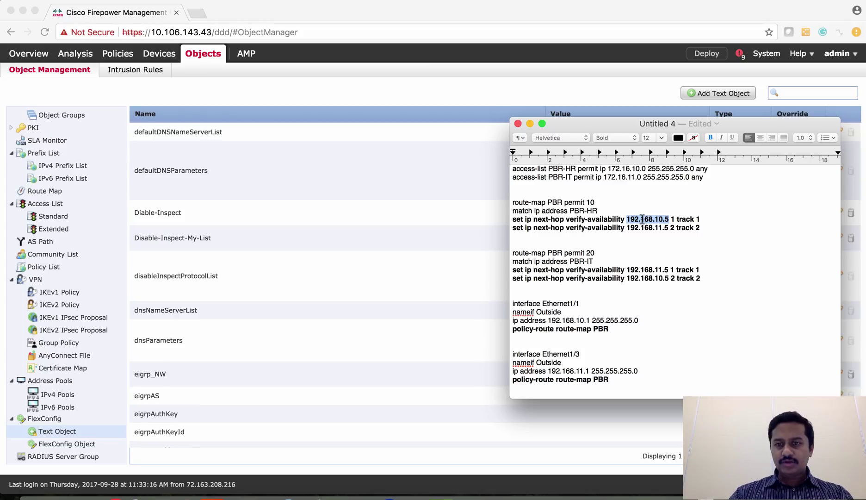
{"action": "triple_click", "coordinate": [646, 228]}
{"action": "double_click", "coordinate": [647, 228]}
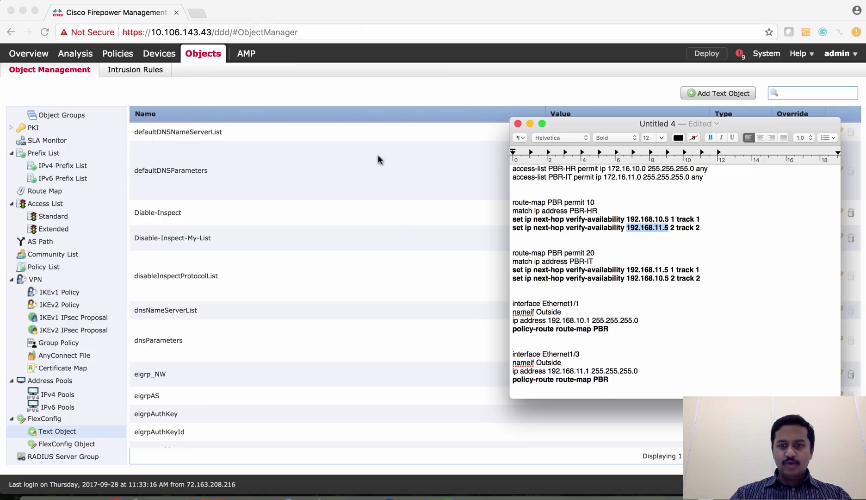
Start a new FlexConfig object named My-PBR.
{"action": "left_click", "coordinate": [327, 89]}
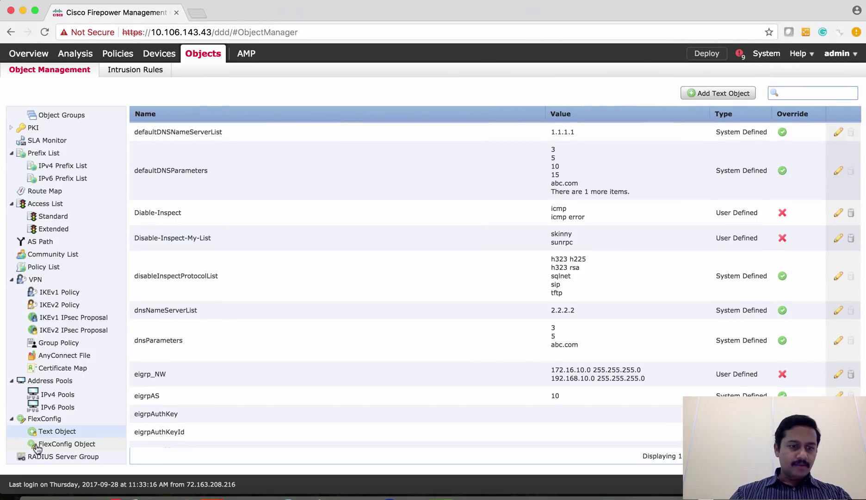
{"action": "left_click", "coordinate": [66, 444]}
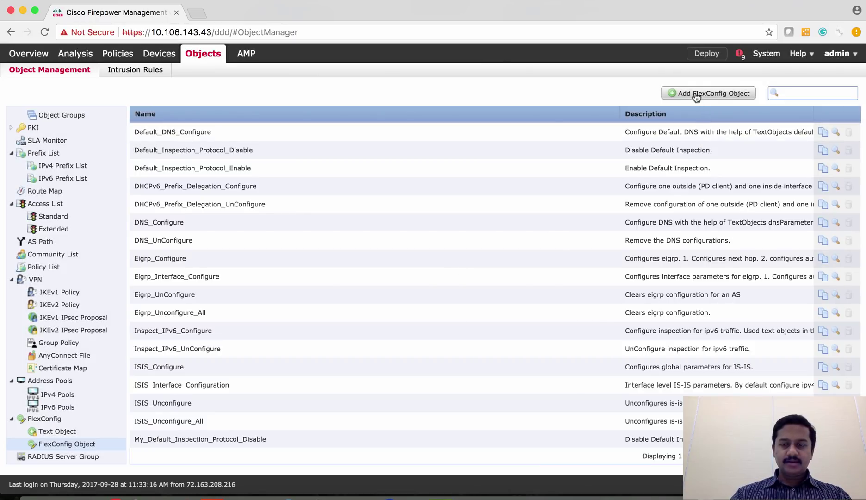
{"action": "left_click", "coordinate": [696, 94]}
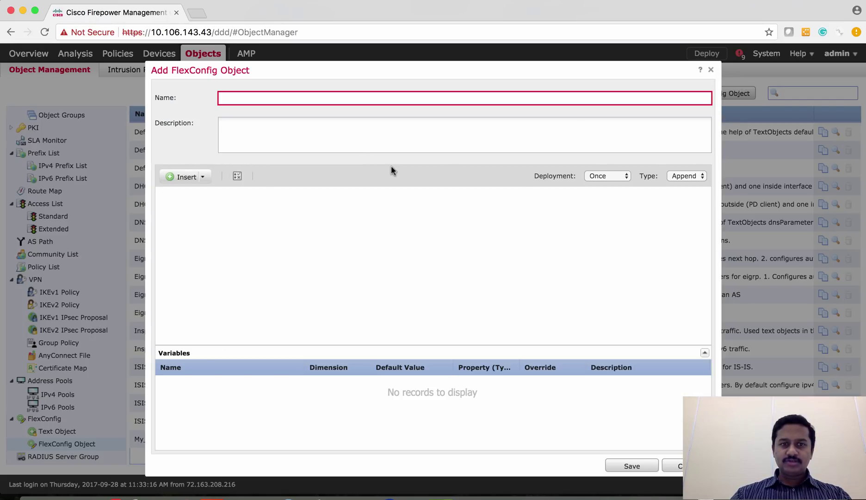
{"action": "left_click", "coordinate": [241, 95]}
{"action": "type", "text": "My-PBR"}
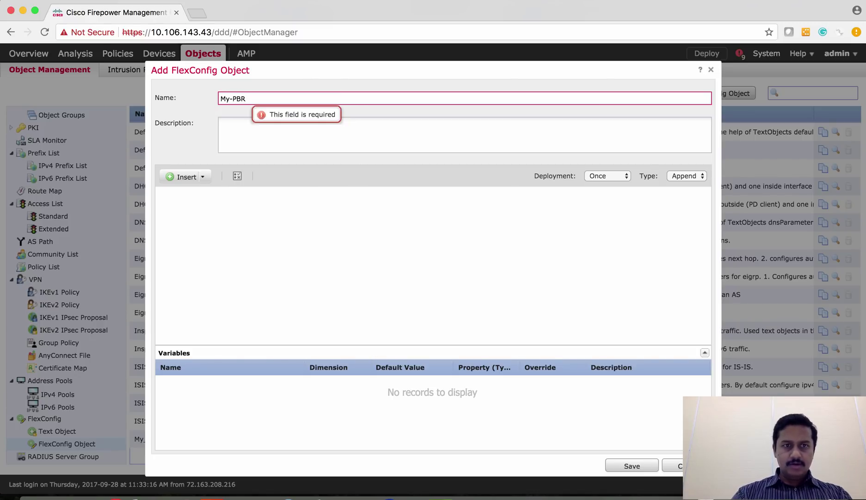
Select the PBR-HR and PBR-IT access-list lines in the TextEdit notes.
{"action": "left_click", "coordinate": [344, 230]}
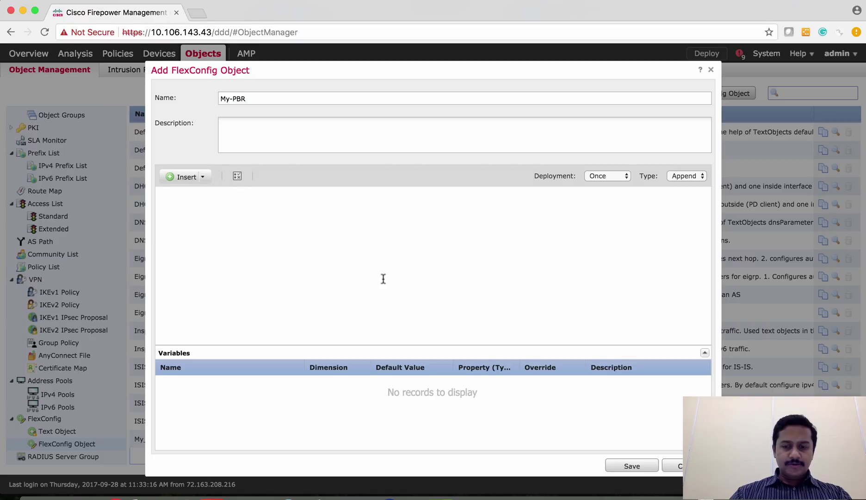
{"action": "key", "text": "super+Tab"}
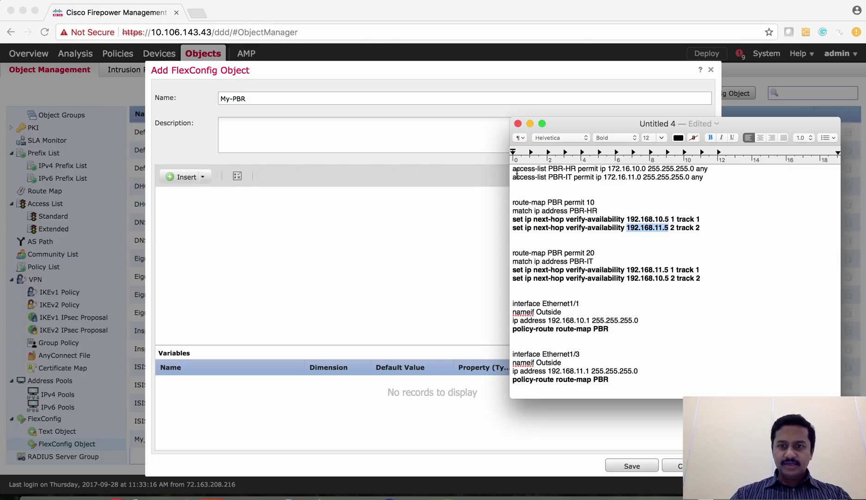
{"action": "left_click_drag", "start_coordinate": [514, 171], "coordinate": [703, 177]}
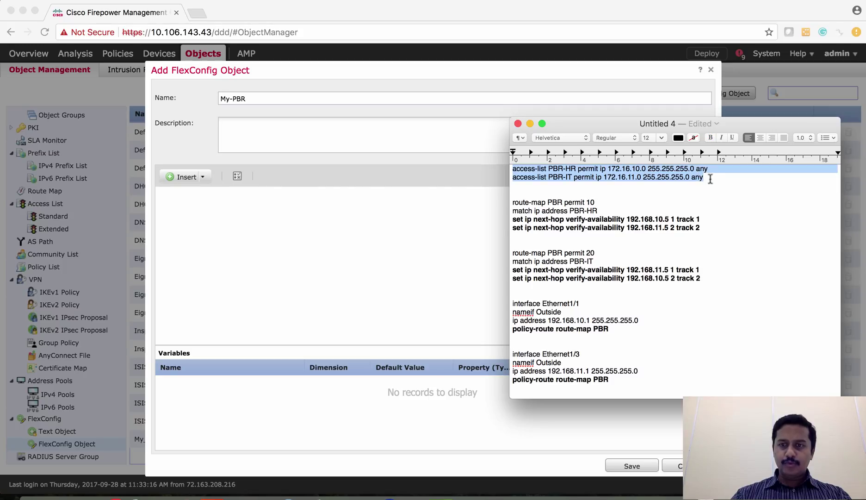
Paste 'route-map' from the notes as the first word of the My-PBR body.
{"action": "left_click_drag", "start_coordinate": [602, 212], "coordinate": [513, 202]}
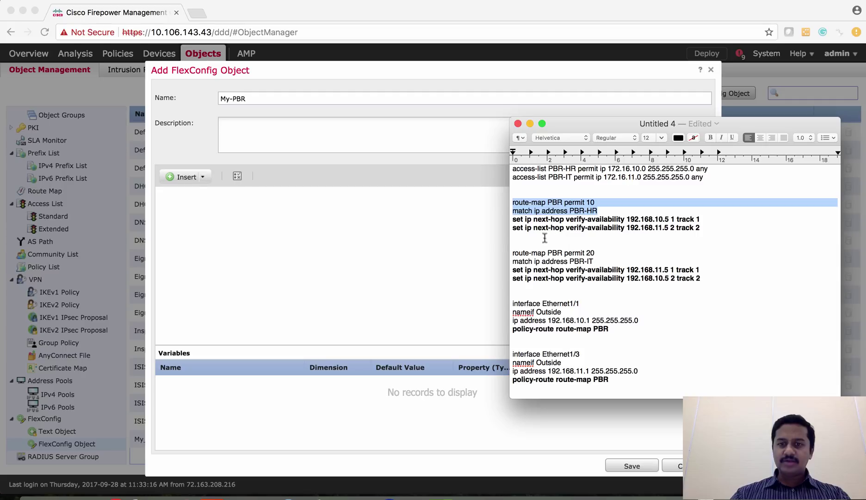
{"action": "left_click_drag", "start_coordinate": [526, 242], "coordinate": [510, 223]}
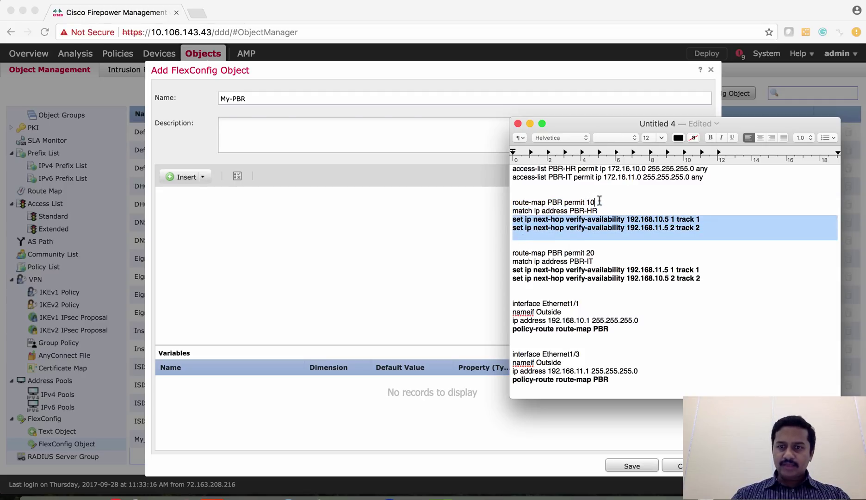
{"action": "left_click_drag", "start_coordinate": [599, 201], "coordinate": [512, 206]}
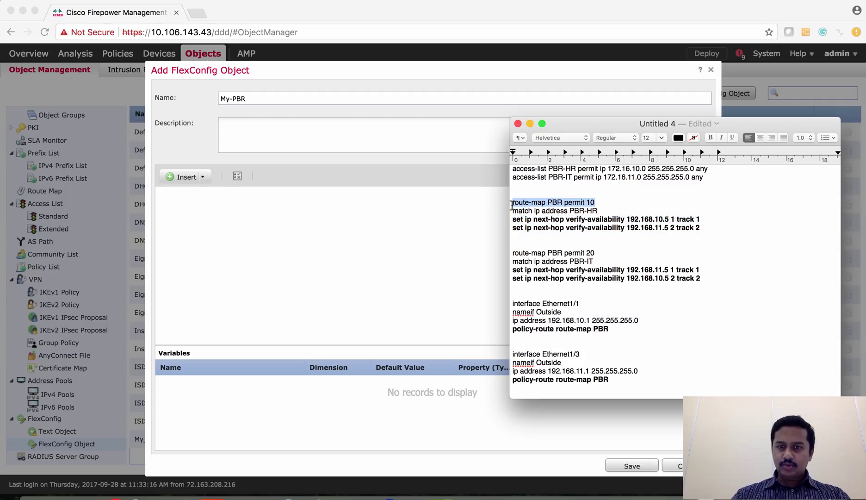
{"action": "left_click", "coordinate": [543, 202]}
{"action": "left_click_drag", "start_coordinate": [546, 202], "coordinate": [506, 203]}
{"action": "key", "text": "super+c"}
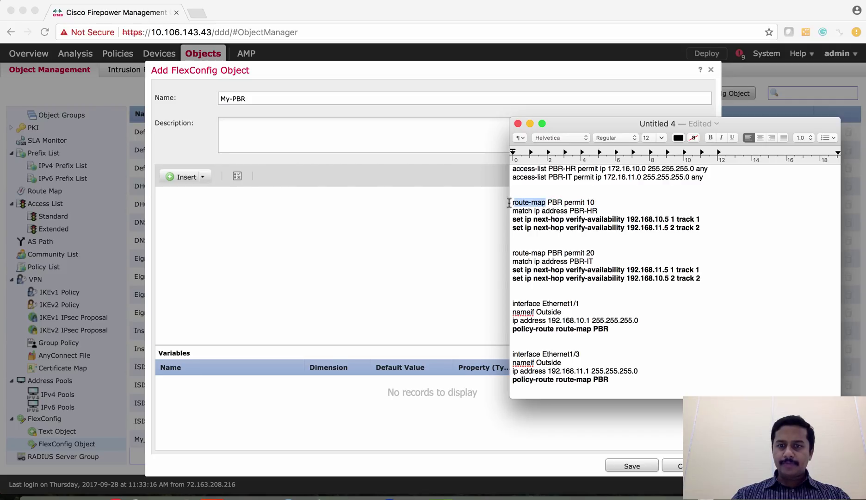
{"action": "left_click", "coordinate": [278, 241]}
{"action": "key", "text": "super+v"}
Select PBR in the notes, then open the Insert Policy Object menu in the body.
{"action": "key", "text": "super+Tab"}
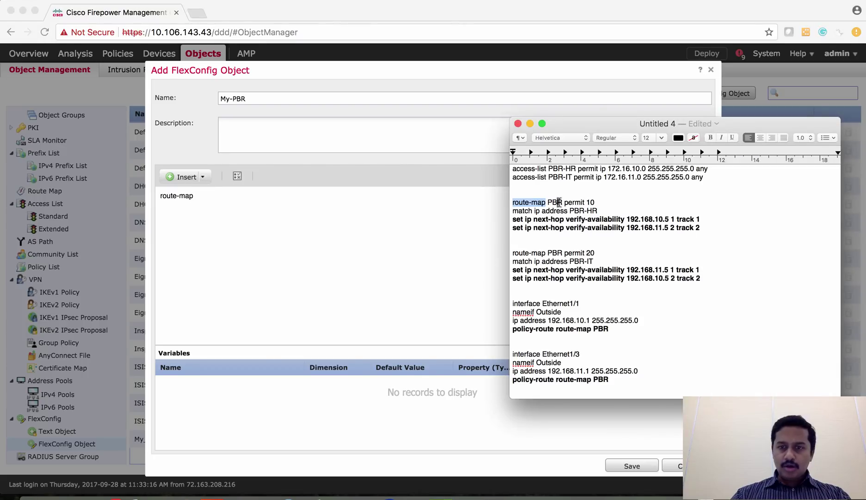
{"action": "double_click", "coordinate": [560, 202]}
{"action": "left_click", "coordinate": [327, 223]}
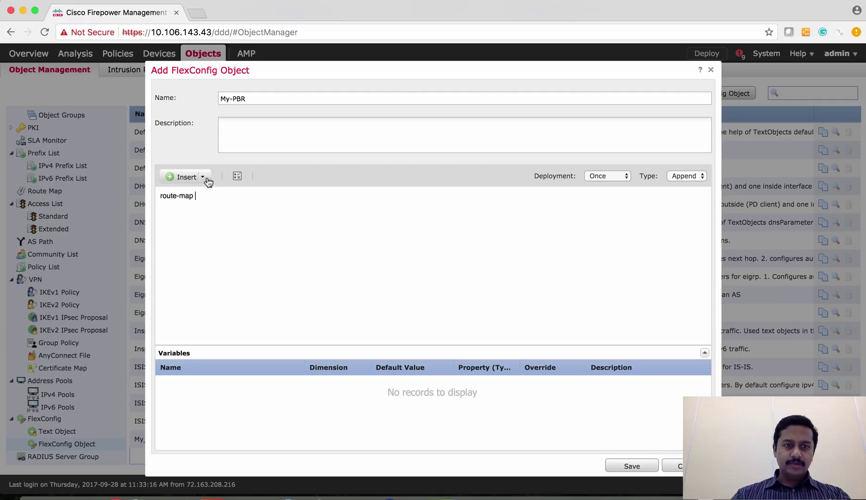
{"action": "left_click", "coordinate": [204, 178]}
{"action": "mouse_move", "coordinate": [228, 194]}
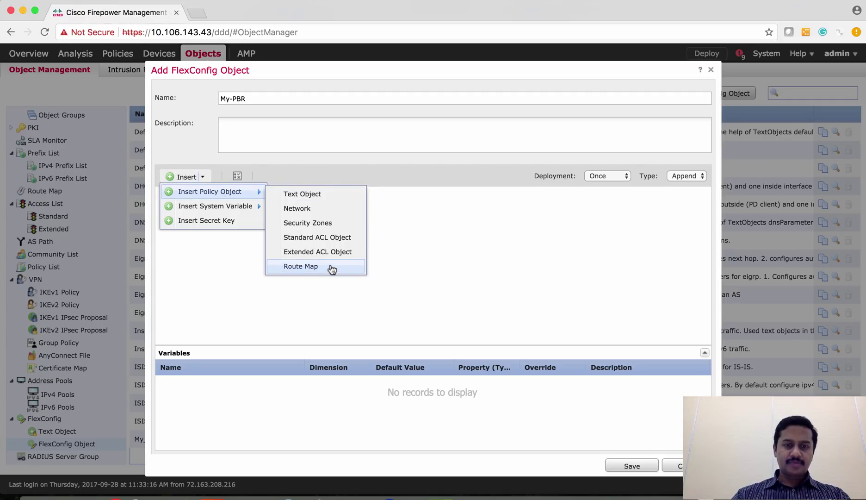
Insert a Route-MAP-Name variable bound to the My-PBR route map after 'route-map'.
{"action": "left_click", "coordinate": [301, 266]}
{"action": "left_click", "coordinate": [347, 172]}
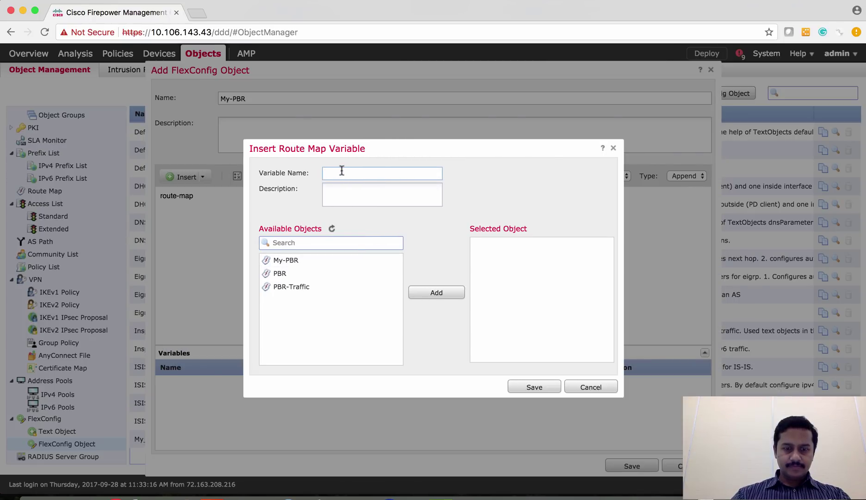
{"action": "type", "text": "Route-MAP-Name"}
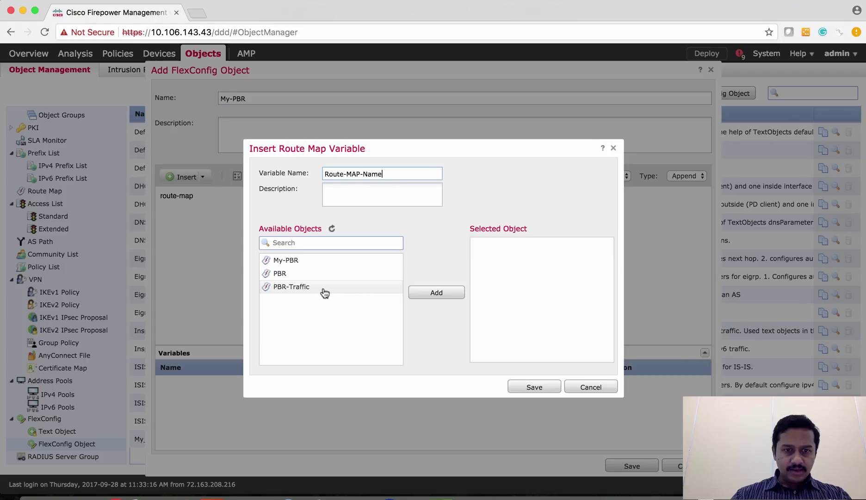
{"action": "left_click", "coordinate": [313, 263]}
{"action": "left_click", "coordinate": [440, 294]}
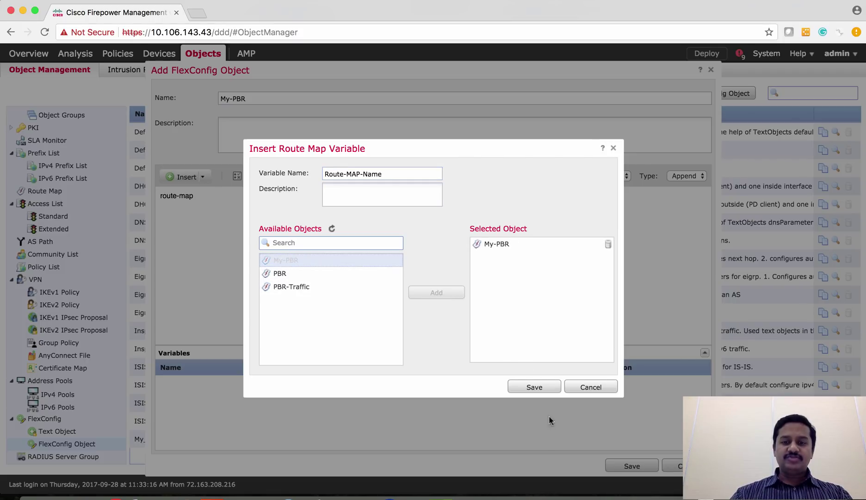
{"action": "left_click", "coordinate": [534, 387]}
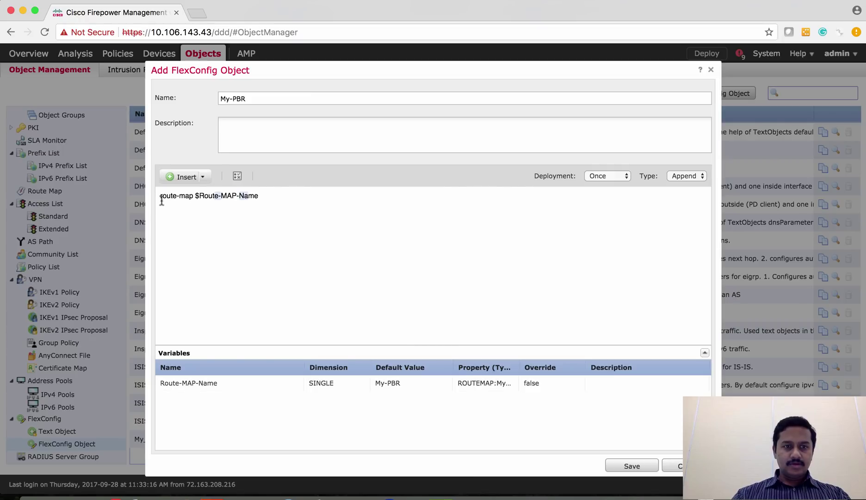
Add 'permit 10' to line one and paste 'set ip next-hop verify-availability' beneath it.
{"action": "key", "text": "super+Tab"}
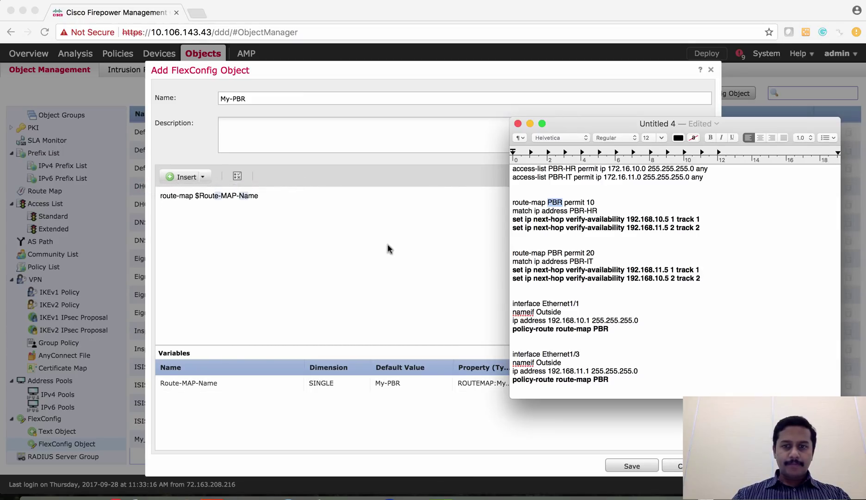
{"action": "key", "text": "super+Tab"}
{"action": "key", "text": "super+Tab"}
{"action": "key", "text": "super+Tab"}
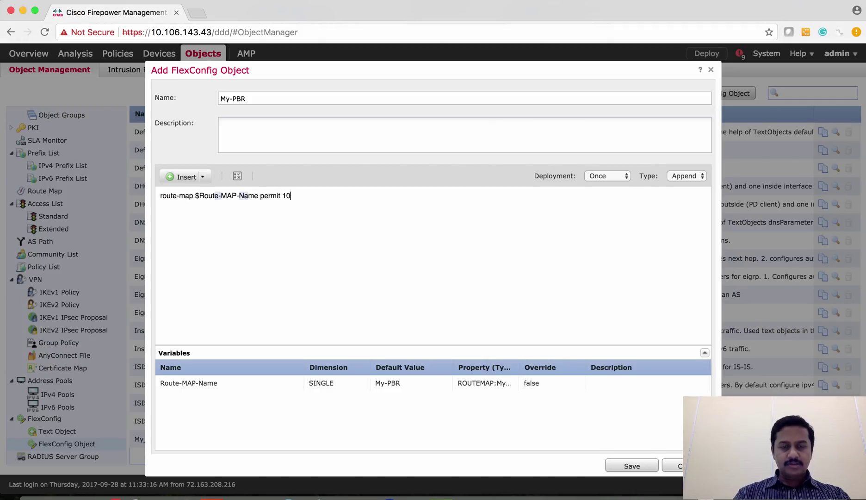
{"action": "key", "text": "super+Tab"}
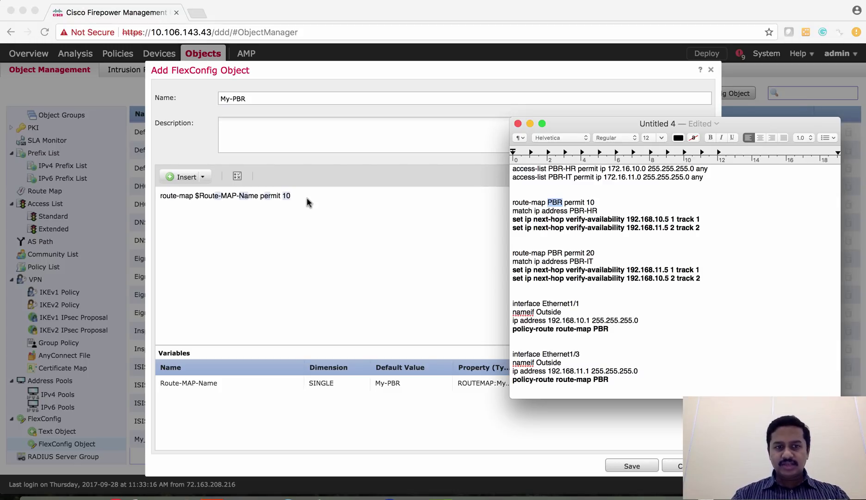
{"action": "left_click", "coordinate": [547, 223]}
{"action": "left_click_drag", "start_coordinate": [512, 219], "coordinate": [623, 219]}
{"action": "key", "text": "super+c"}
{"action": "left_click", "coordinate": [480, 207]}
{"action": "key", "text": "super+v"}
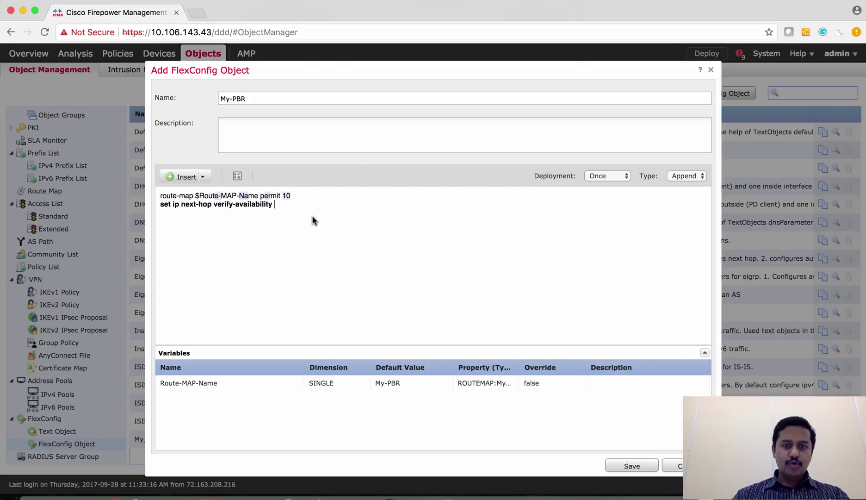
{"action": "key", "text": "super+Tab"}
{"action": "left_click", "coordinate": [643, 219]}
{"action": "left_click", "coordinate": [381, 229]}
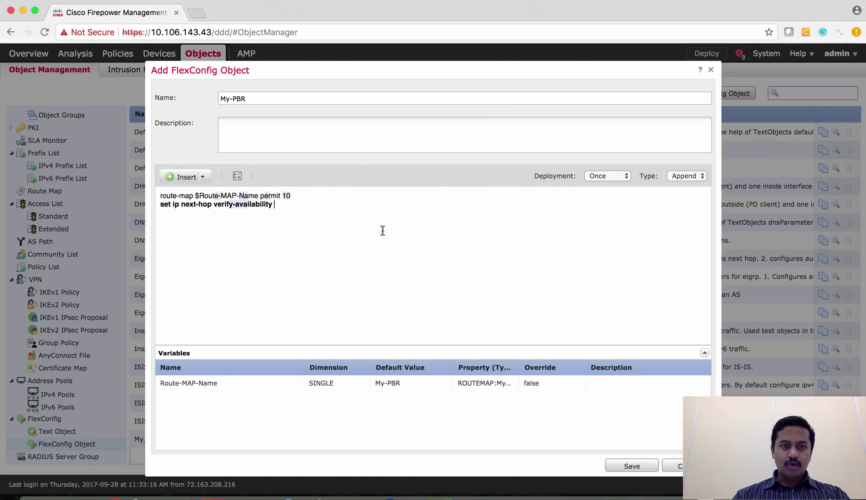
Append a GW-1 variable bound to text object My-GW-1 (192.168.10.5) to the next-hop line.
{"action": "left_click", "coordinate": [202, 177]}
{"action": "mouse_move", "coordinate": [212, 191]}
{"action": "left_click", "coordinate": [294, 195]}
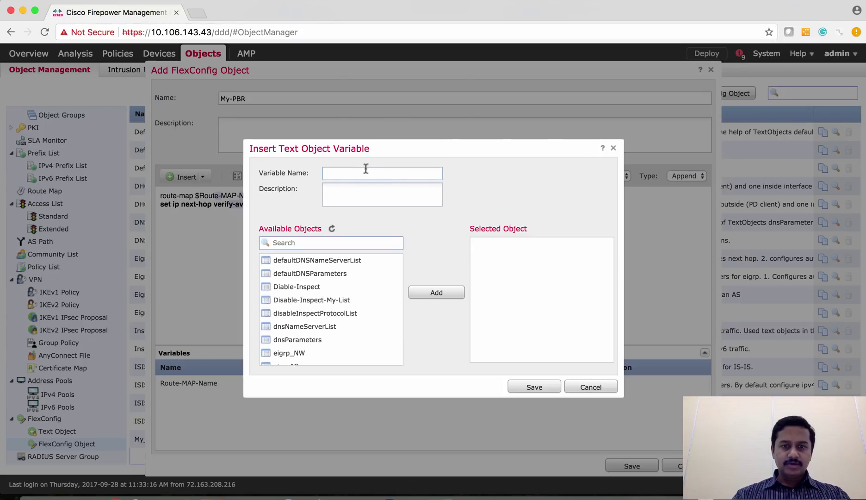
{"action": "type", "text": "GW-1"}
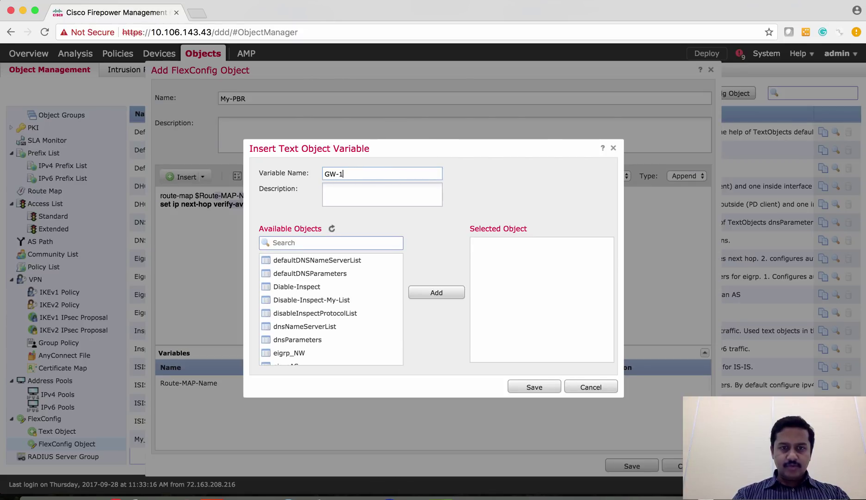
{"action": "scroll", "coordinate": [350, 306], "scroll_direction": "down", "scroll_amount": 10}
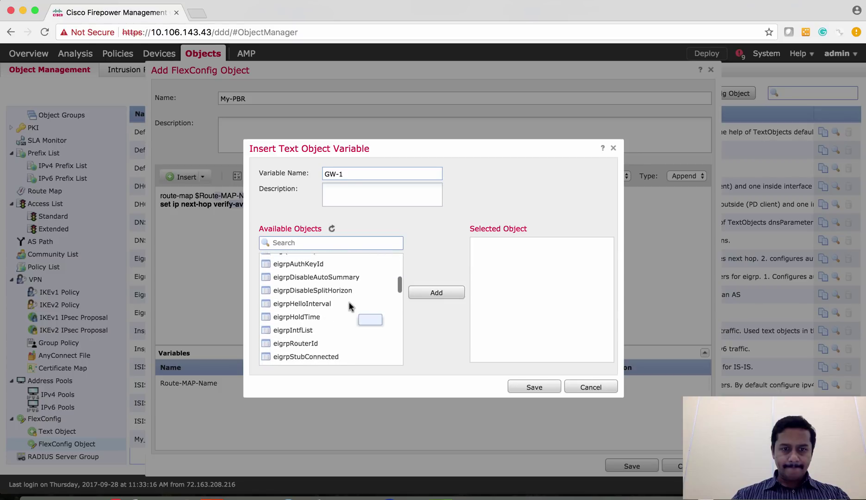
{"action": "scroll", "coordinate": [350, 307], "scroll_direction": "down", "scroll_amount": 5}
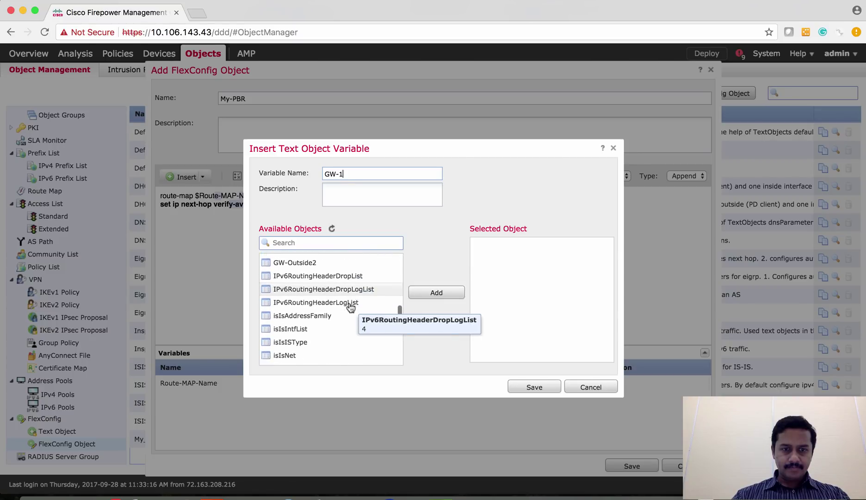
{"action": "left_click", "coordinate": [302, 241]}
{"action": "type", "text": "my"}
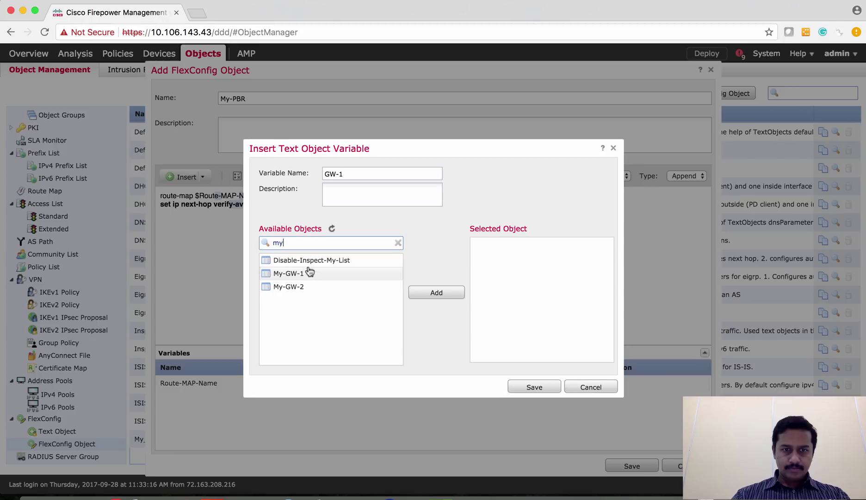
{"action": "left_click", "coordinate": [310, 273]}
{"action": "left_click", "coordinate": [441, 299]}
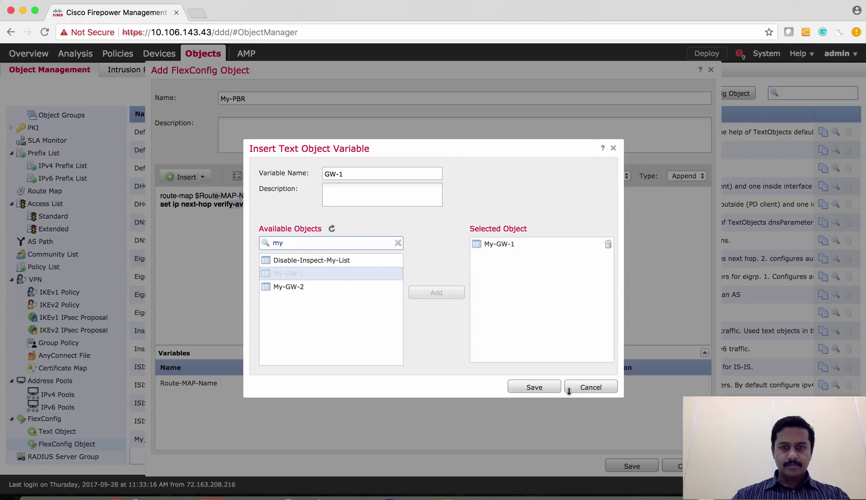
{"action": "left_click", "coordinate": [545, 388]}
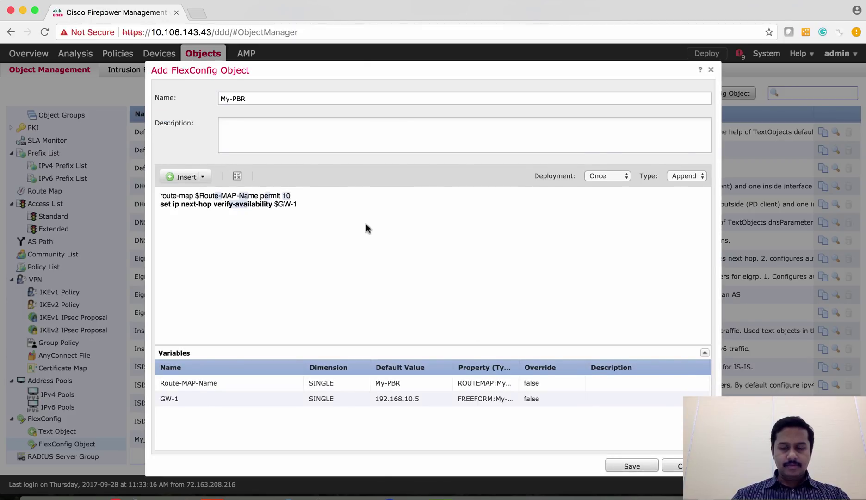
Duplicate the 'set ip next-hop verify-availability' command onto a third line.
{"action": "key", "text": "super+Tab"}
{"action": "key", "text": "super+Tab"}
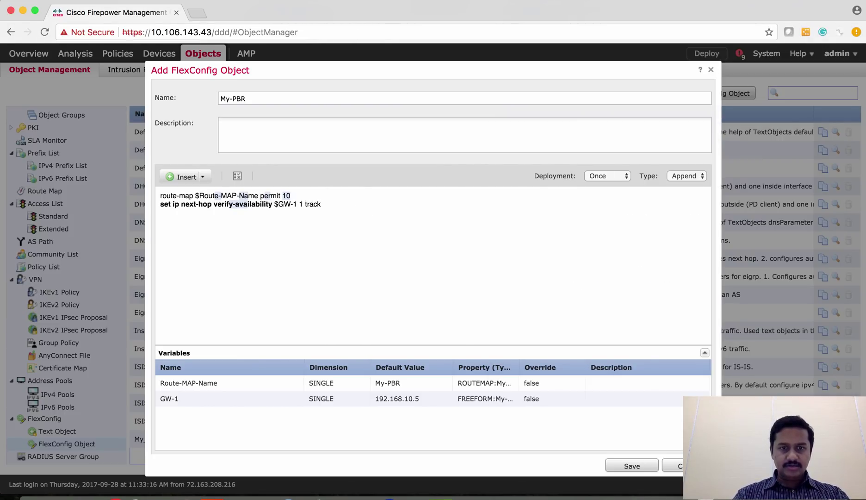
{"action": "key", "text": "super+Tab"}
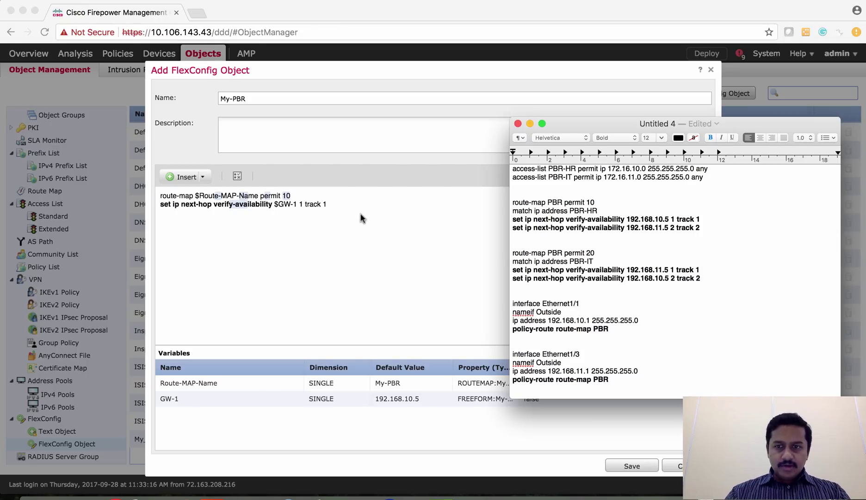
{"action": "left_click", "coordinate": [455, 228]}
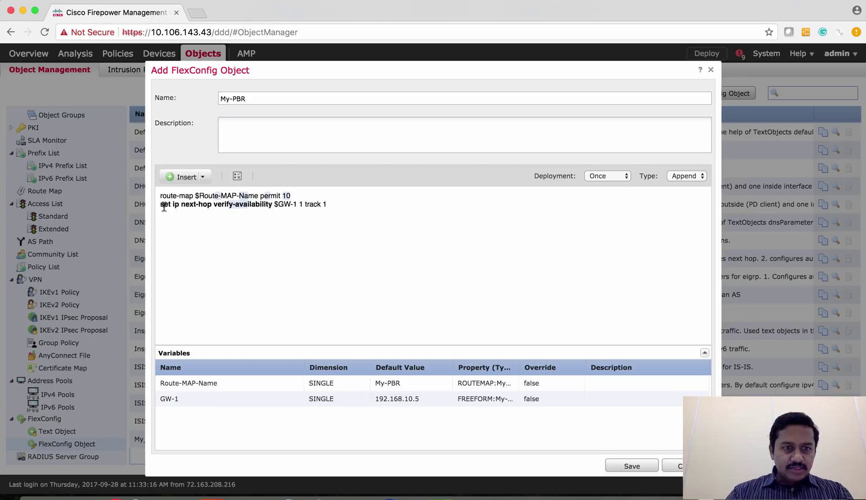
{"action": "left_click_drag", "start_coordinate": [160, 205], "coordinate": [269, 207]}
{"action": "key", "text": "super+c"}
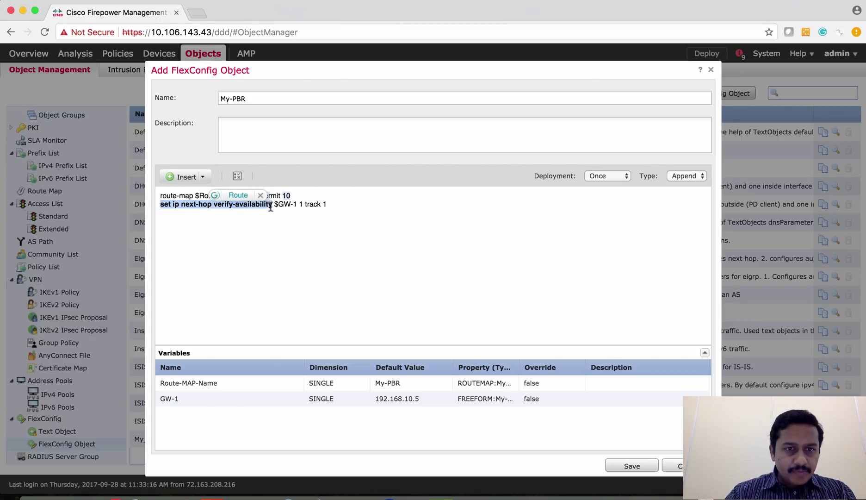
{"action": "left_click", "coordinate": [222, 224]}
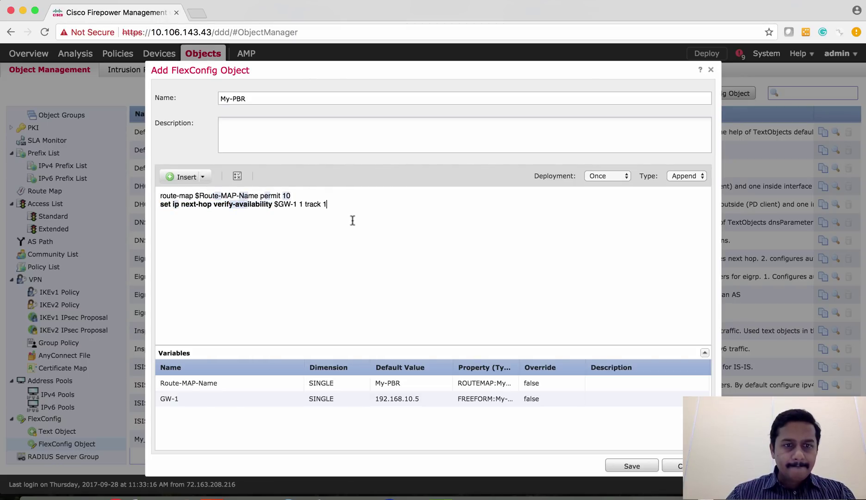
{"action": "key", "text": "super+v"}
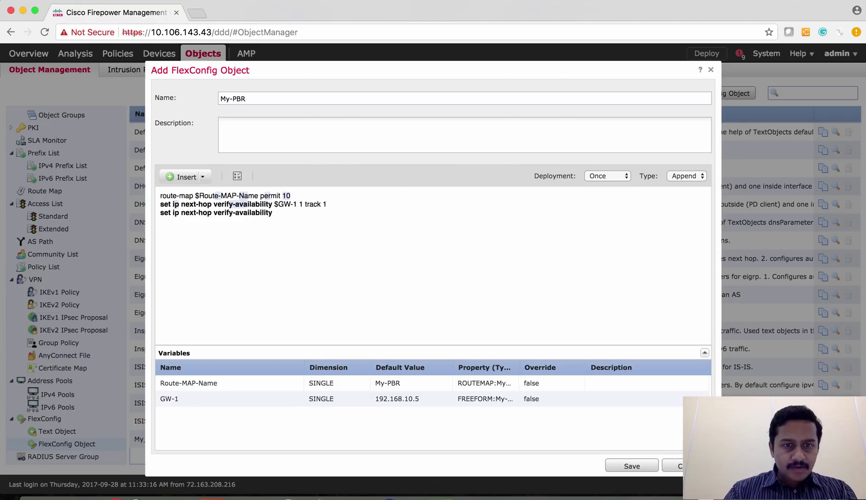
Insert a GW-2 variable bound to text object My-GW-2 (192.168.11.5) into that line.
{"action": "left_click", "coordinate": [203, 177]}
{"action": "mouse_move", "coordinate": [248, 194]}
{"action": "left_click", "coordinate": [296, 195]}
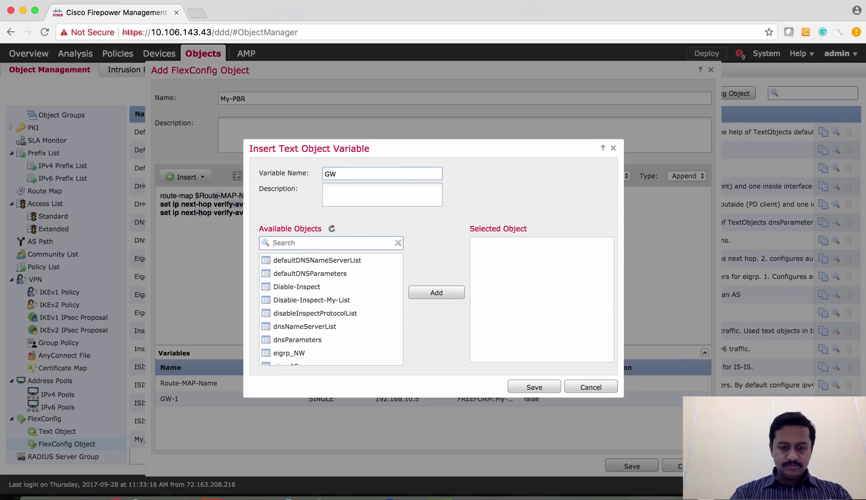
{"action": "left_click", "coordinate": [301, 243]}
{"action": "left_click", "coordinate": [306, 287]}
{"action": "left_click", "coordinate": [433, 291]}
{"action": "left_click", "coordinate": [535, 386]}
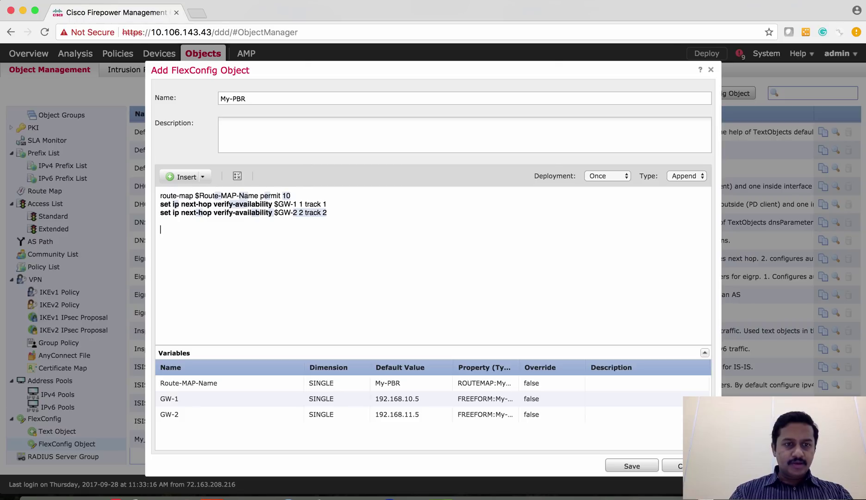
Paste a copy of the route-map line and change its sequence number to 20.
{"action": "key", "text": "super+Tab"}
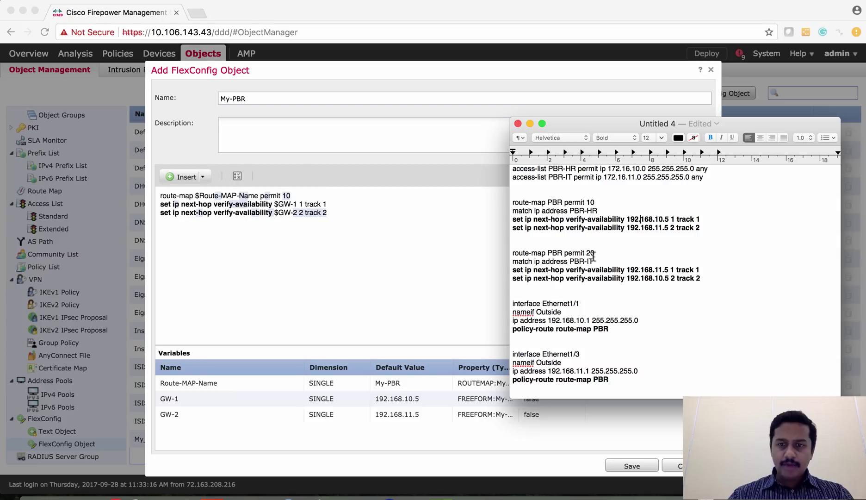
{"action": "key", "text": "super+Tab"}
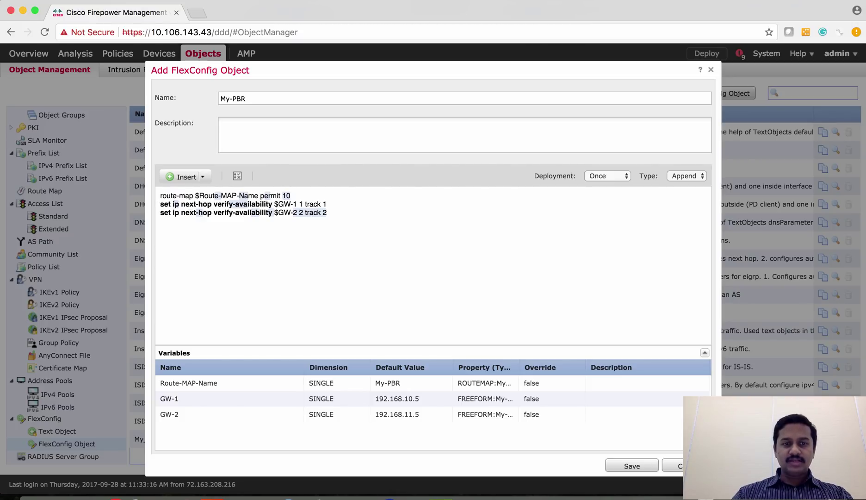
{"action": "triple_click", "coordinate": [160, 196]}
{"action": "key", "text": "super+c"}
{"action": "left_click", "coordinate": [160, 213]}
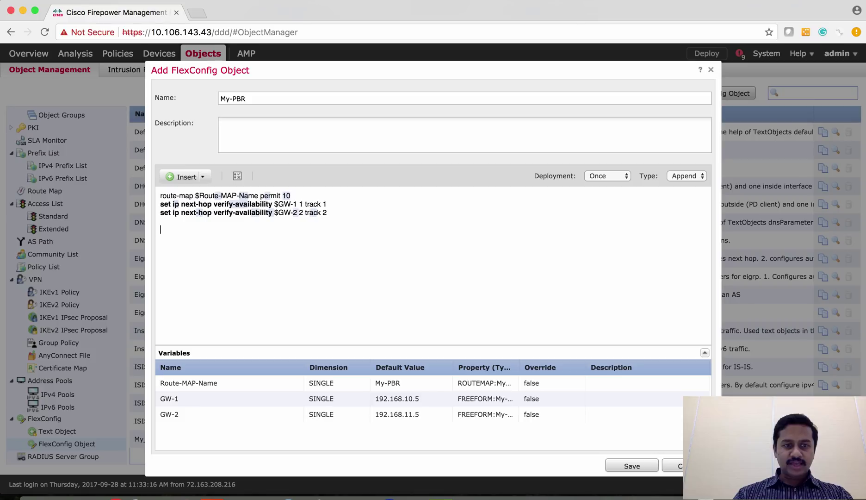
{"action": "key", "text": "super+v"}
{"action": "left_click", "coordinate": [291, 229]}
{"action": "key", "text": "BackSpace"}
{"action": "key", "text": "BackSpace"}
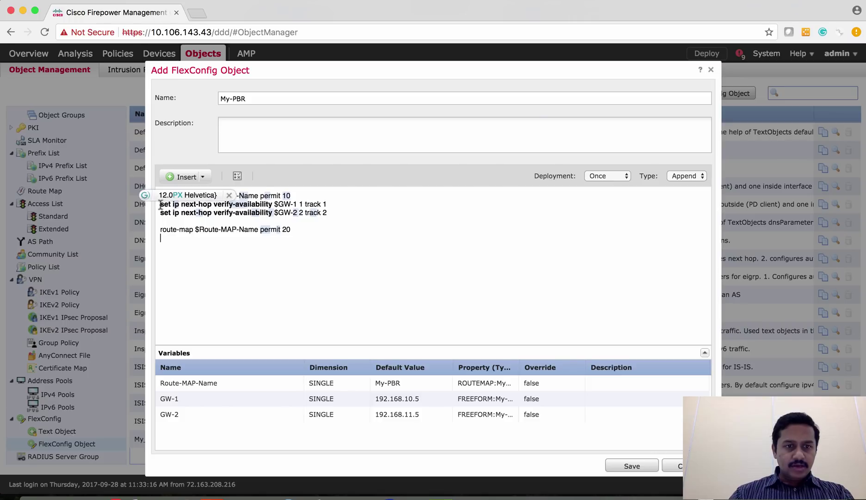
Paste both next-hop lines under permit 20, using GW-2 first and GW-1 as fallback.
{"action": "left_click_drag", "start_coordinate": [160, 204], "coordinate": [327, 213]}
{"action": "key", "text": "super+c"}
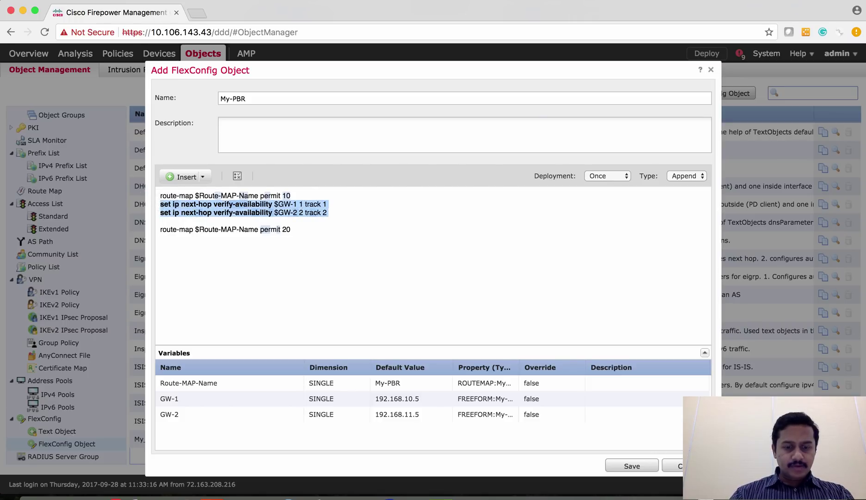
{"action": "left_click", "coordinate": [160, 230]}
{"action": "key", "text": "super+v"}
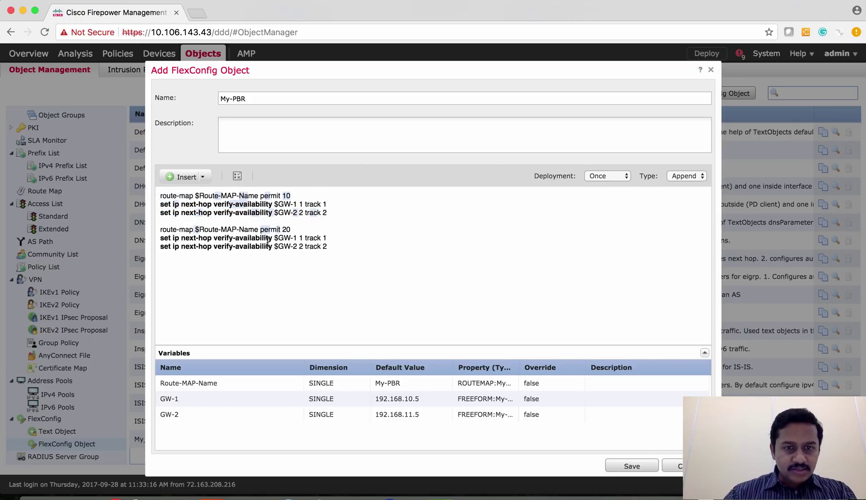
{"action": "left_click", "coordinate": [297, 238]}
{"action": "key", "text": "BackSpace"}
{"action": "type", "text": "2"}
{"action": "left_click", "coordinate": [297, 246]}
{"action": "key", "text": "BackSpace"}
{"action": "type", "text": "1"}
{"action": "key", "text": "super+Tab"}
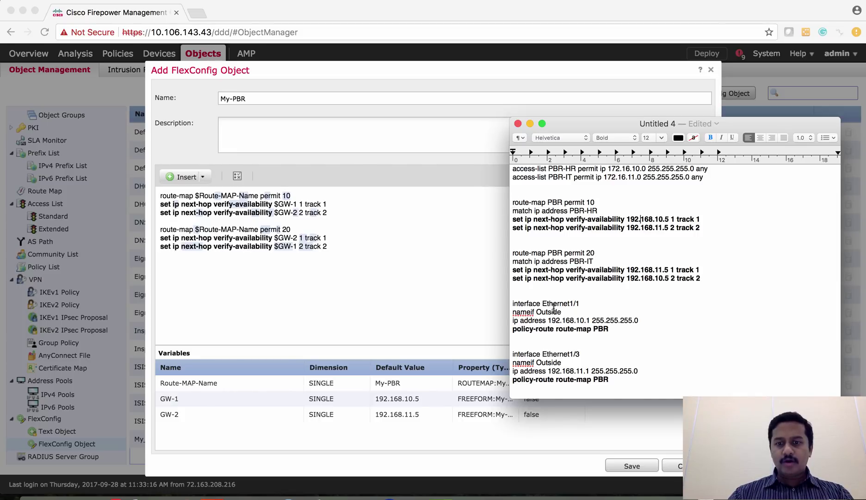
{"action": "left_click_drag", "start_coordinate": [582, 304], "coordinate": [509, 303]}
{"action": "key", "text": "super+c"}
Add 'interface Ethernet1/1' with 'policy-route route-map $Route-MAP-Name' beneath it.
{"action": "left_click", "coordinate": [347, 274]}
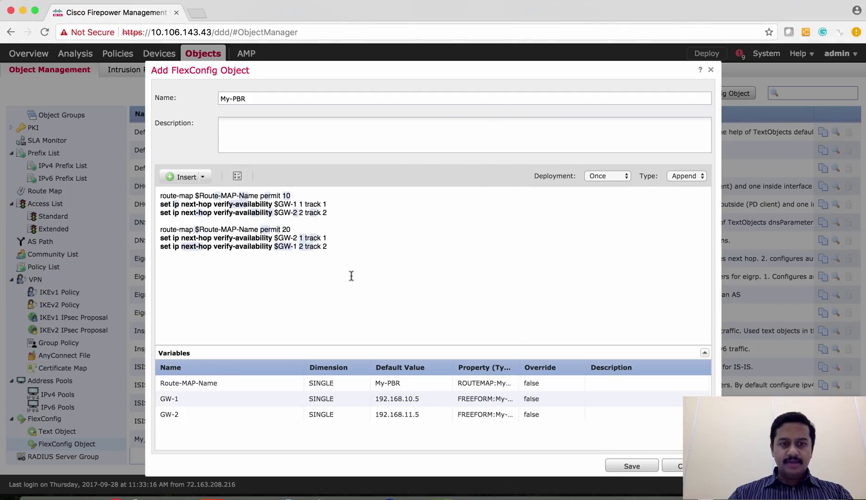
{"action": "key", "text": "super+v"}
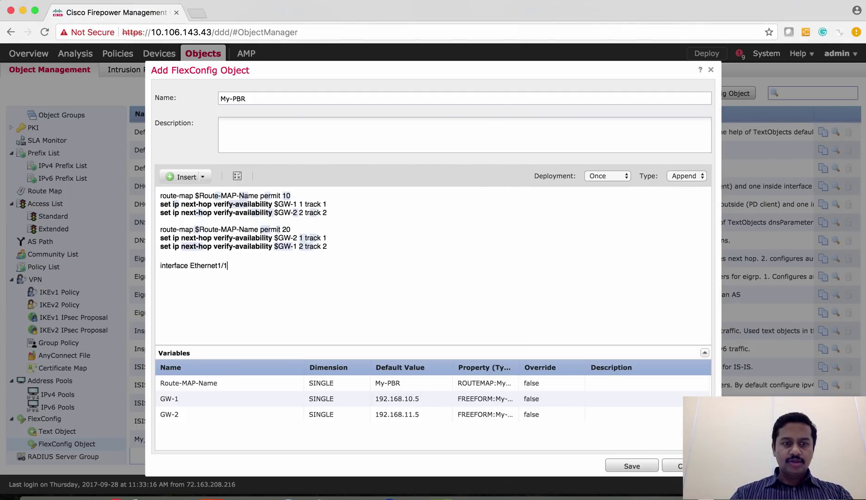
{"action": "key", "text": "super+Tab"}
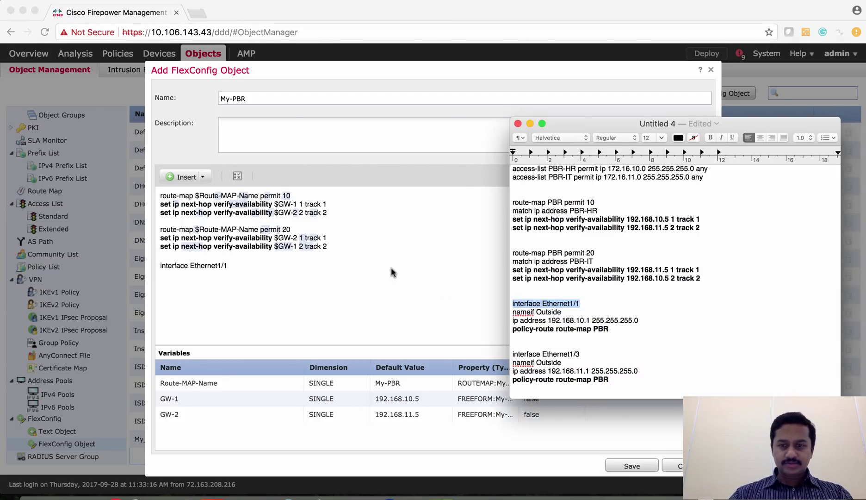
{"action": "left_click", "coordinate": [514, 328]}
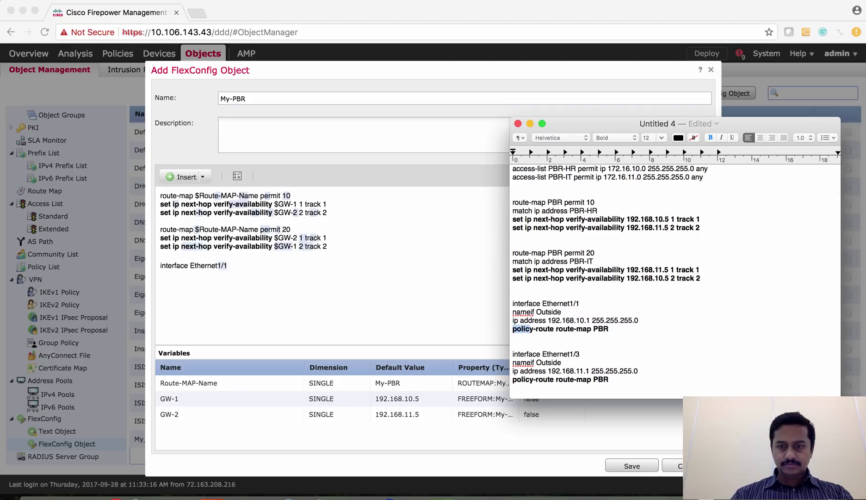
{"action": "left_click_drag", "start_coordinate": [530, 329], "coordinate": [587, 329]}
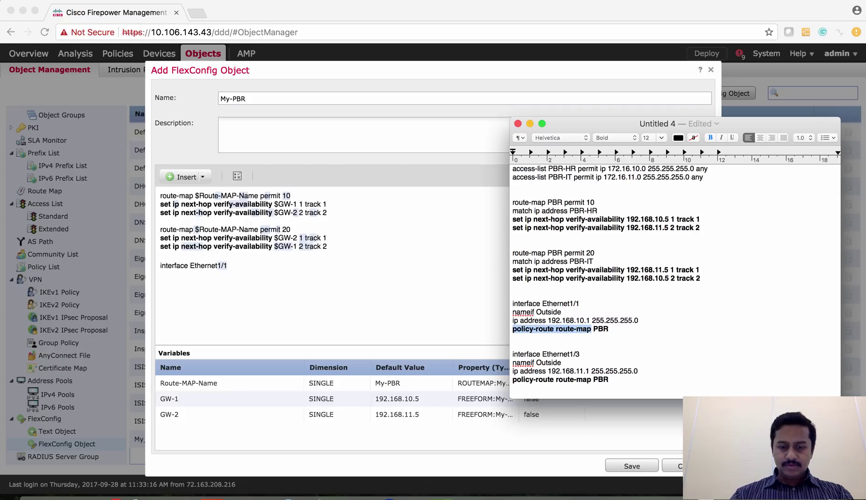
{"action": "key", "text": "super+c"}
{"action": "key", "text": "super+Tab"}
{"action": "key", "text": "Return"}
{"action": "key", "text": "super+v"}
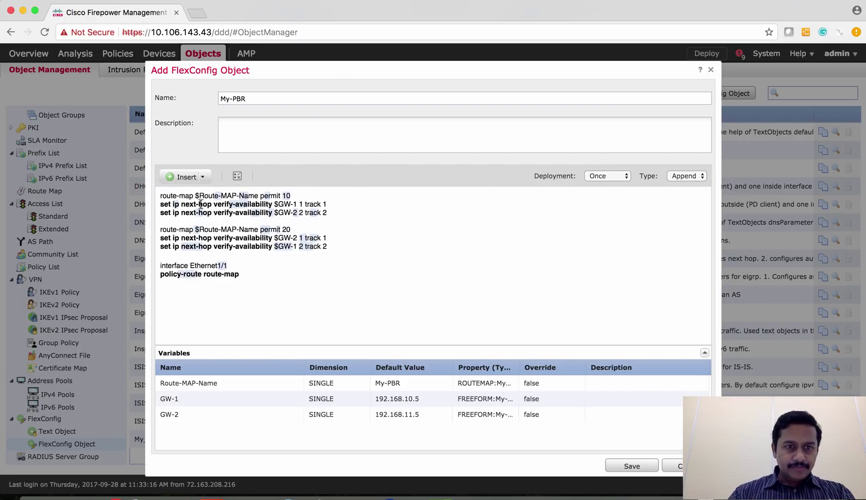
{"action": "left_click_drag", "start_coordinate": [195, 196], "coordinate": [255, 197]}
{"action": "left_click", "coordinate": [253, 274]}
{"action": "key", "text": "super+v"}
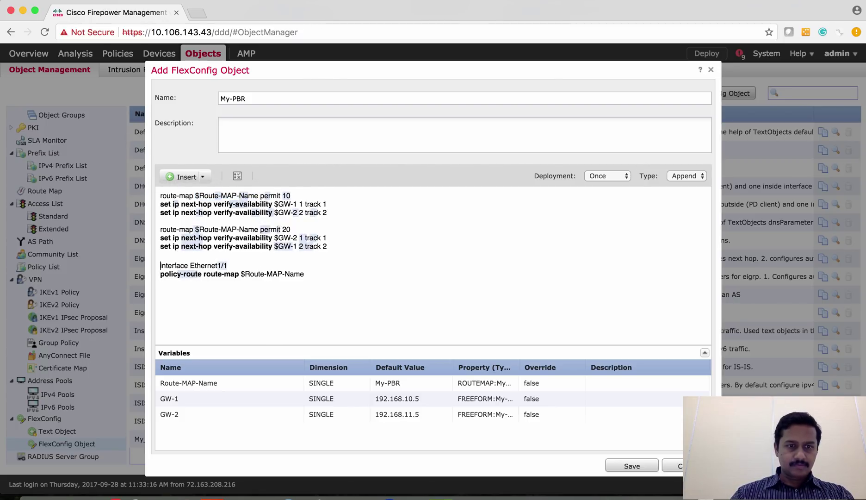
Duplicate the interface block for Ethernet1/3 and save the My-PBR object.
{"action": "left_click_drag", "start_coordinate": [161, 265], "coordinate": [306, 274]}
{"action": "left_click", "coordinate": [161, 282]}
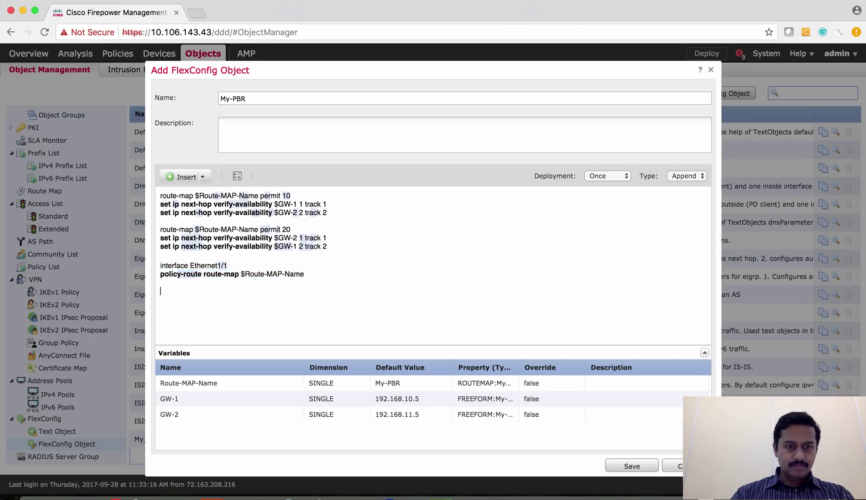
{"action": "key", "text": "super+v"}
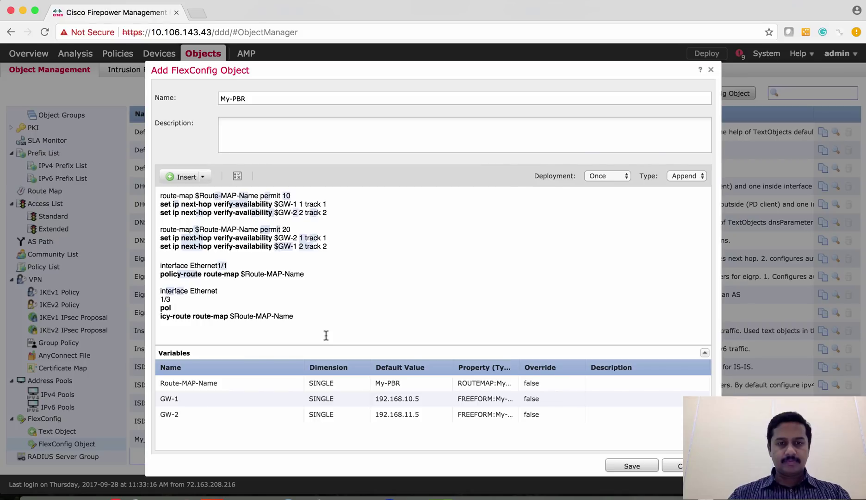
{"action": "key", "text": "super+Tab"}
{"action": "scroll", "coordinate": [626, 360], "scroll_direction": "down", "scroll_amount": 1}
{"action": "key", "text": "super+Tab"}
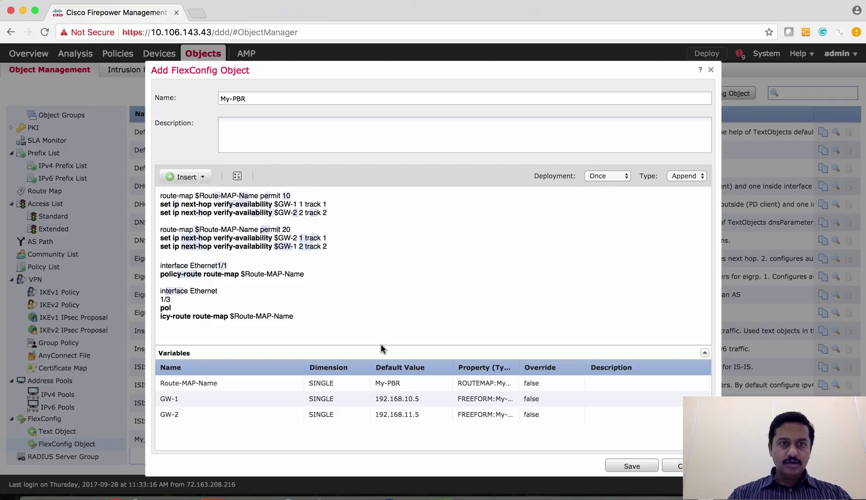
{"action": "left_click", "coordinate": [619, 461]}
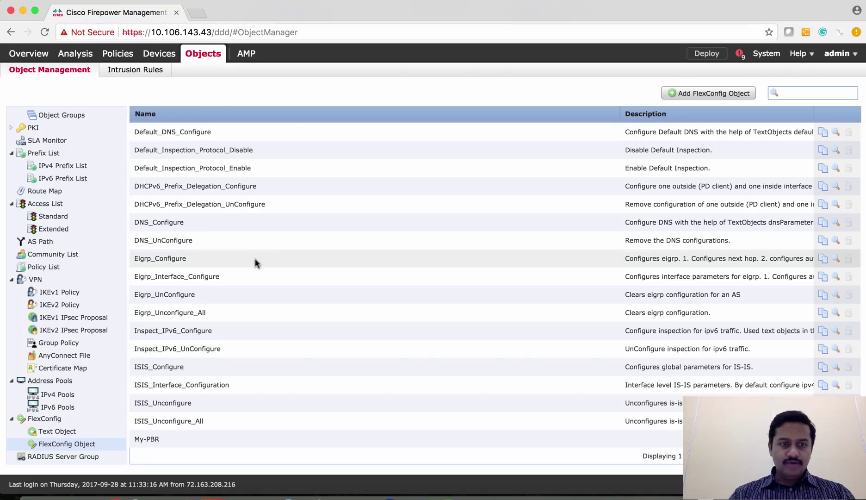
Append My-PBR to FlexConfig-Policy's FlexConfigs and save the policy.
{"action": "mouse_move", "coordinate": [160, 60]}
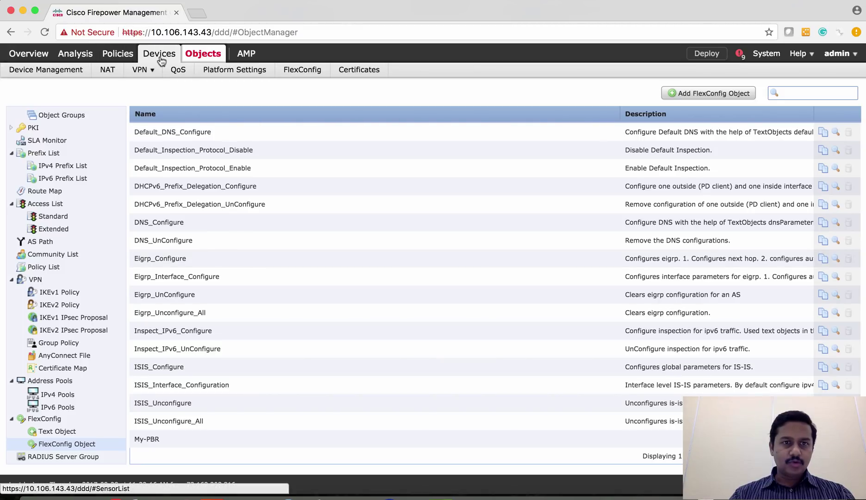
{"action": "left_click", "coordinate": [305, 75]}
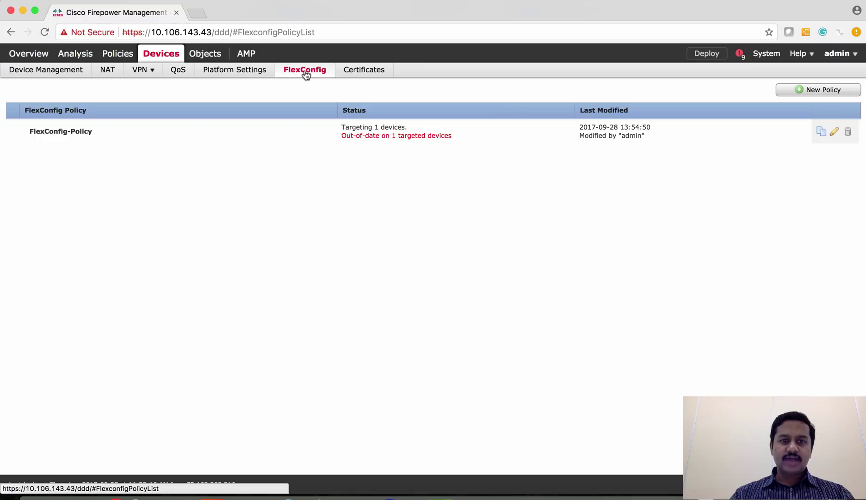
{"action": "left_click", "coordinate": [837, 133]}
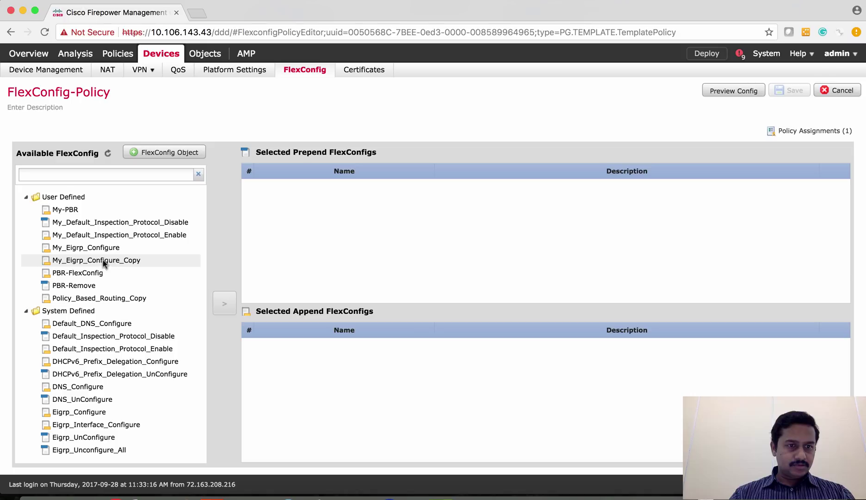
{"action": "left_click", "coordinate": [67, 210]}
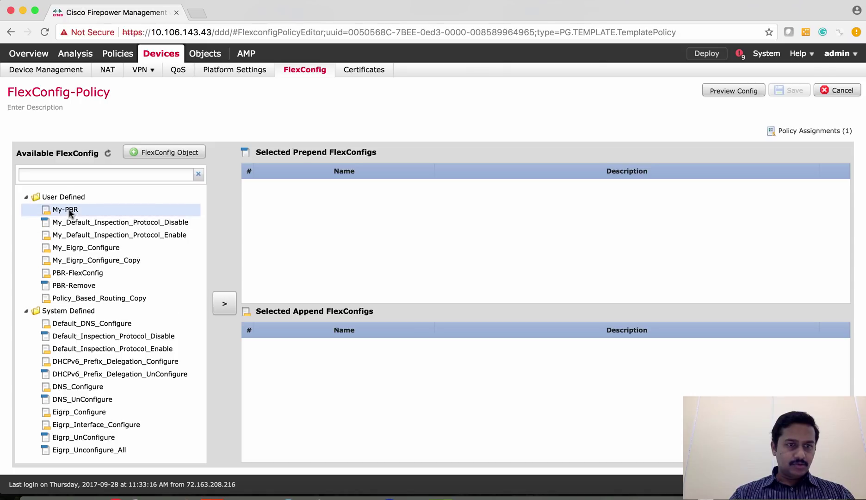
{"action": "left_click", "coordinate": [225, 305]}
{"action": "left_click", "coordinate": [790, 94]}
Preview the generated CLI for FP2130-Routed-IP48 and review the My-PBR route-map commands.
{"action": "left_click", "coordinate": [743, 91]}
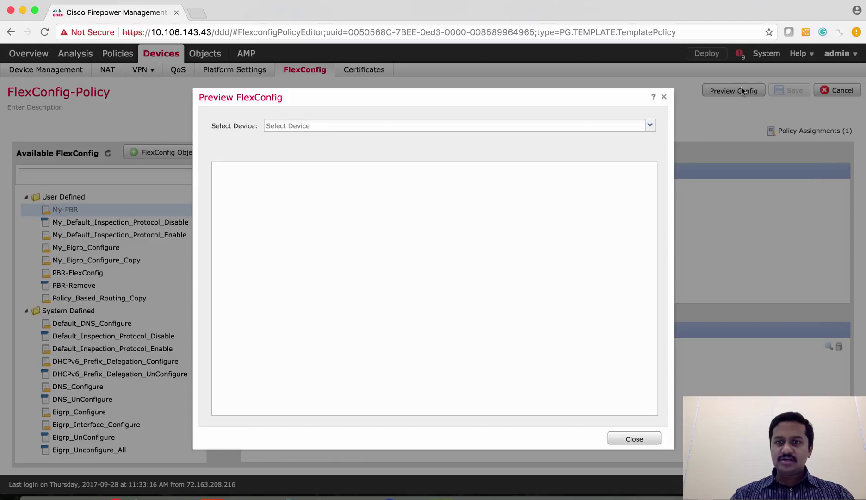
{"action": "left_click", "coordinate": [396, 132]}
{"action": "left_click", "coordinate": [388, 137]}
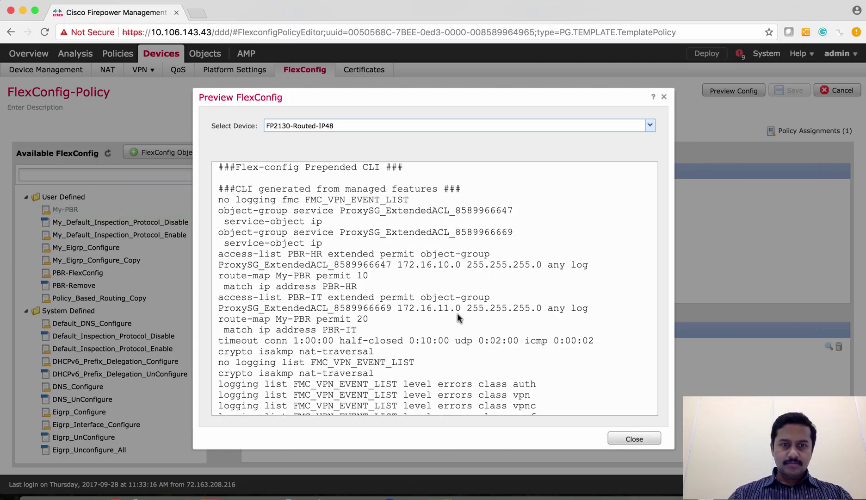
{"action": "scroll", "coordinate": [458, 312], "scroll_direction": "down", "scroll_amount": 15}
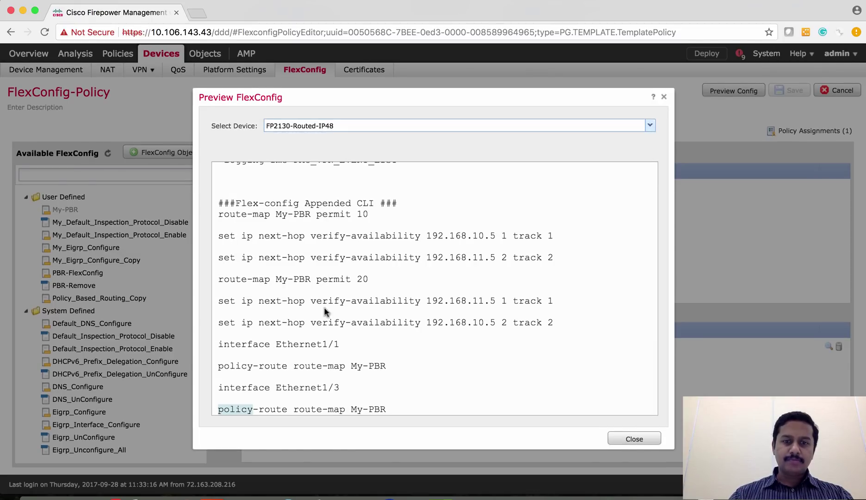
{"action": "scroll", "coordinate": [334, 285], "scroll_direction": "up", "scroll_amount": 5}
{"action": "scroll", "coordinate": [333, 285], "scroll_direction": "up", "scroll_amount": 10}
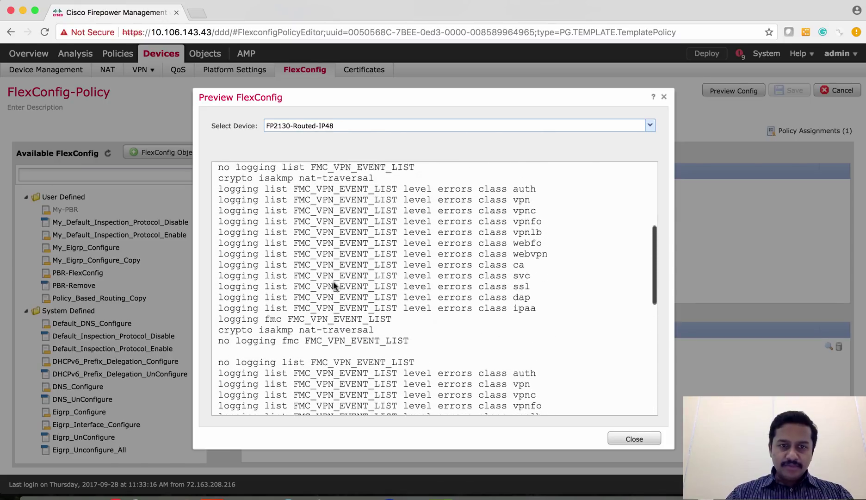
{"action": "scroll", "coordinate": [333, 283], "scroll_direction": "up", "scroll_amount": 3}
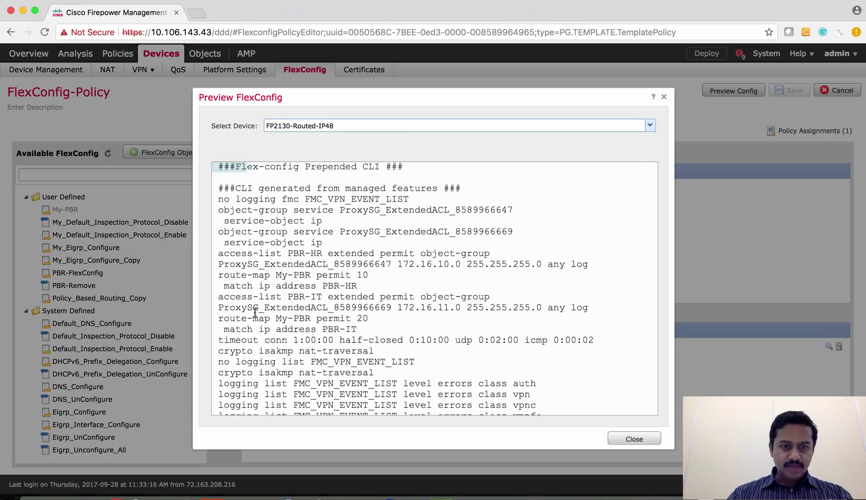
{"action": "scroll", "coordinate": [252, 307], "scroll_direction": "down", "scroll_amount": 1}
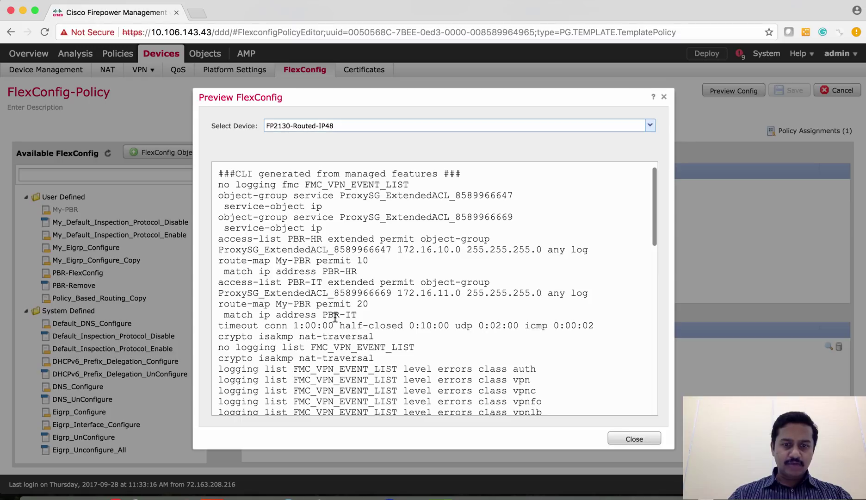
{"action": "scroll", "coordinate": [335, 314], "scroll_direction": "down", "scroll_amount": 3}
{"action": "scroll", "coordinate": [335, 318], "scroll_direction": "down", "scroll_amount": 4}
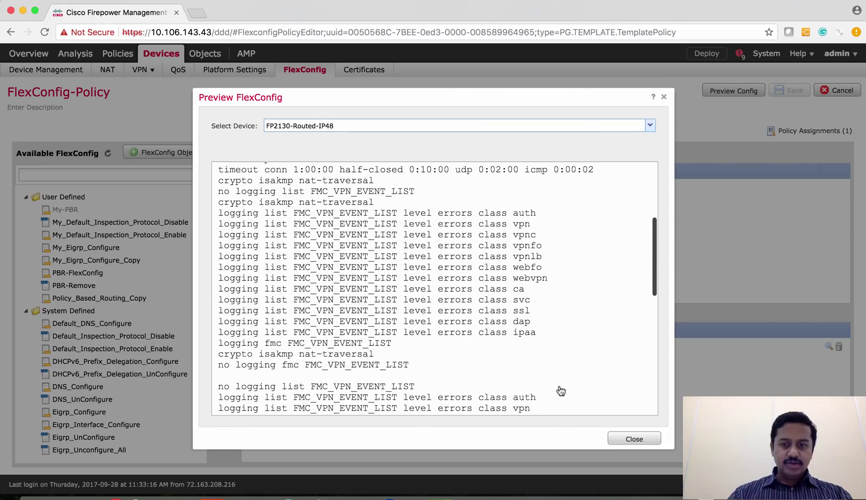
Close the FlexConfig preview and deploy the saved policy changes to FP2130-Routed-IP48.
{"action": "left_click", "coordinate": [637, 439]}
{"action": "left_click", "coordinate": [708, 55]}
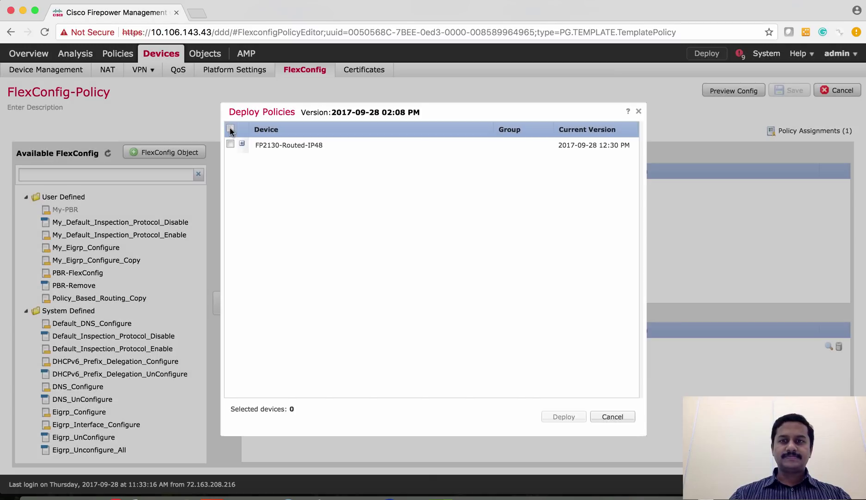
{"action": "left_click", "coordinate": [230, 128]}
{"action": "left_click", "coordinate": [563, 417]}
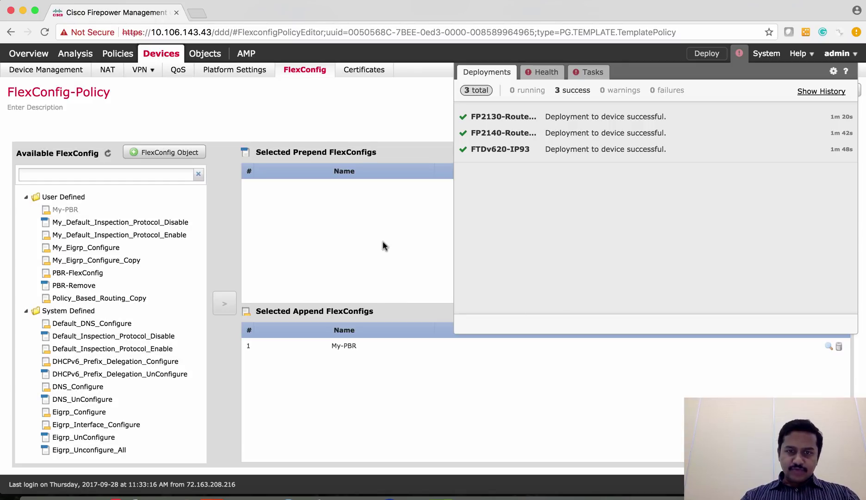
{"action": "left_click", "coordinate": [384, 245]}
Confirm all devices are up-to-date and open the full deployment history.
{"action": "left_click", "coordinate": [709, 53]}
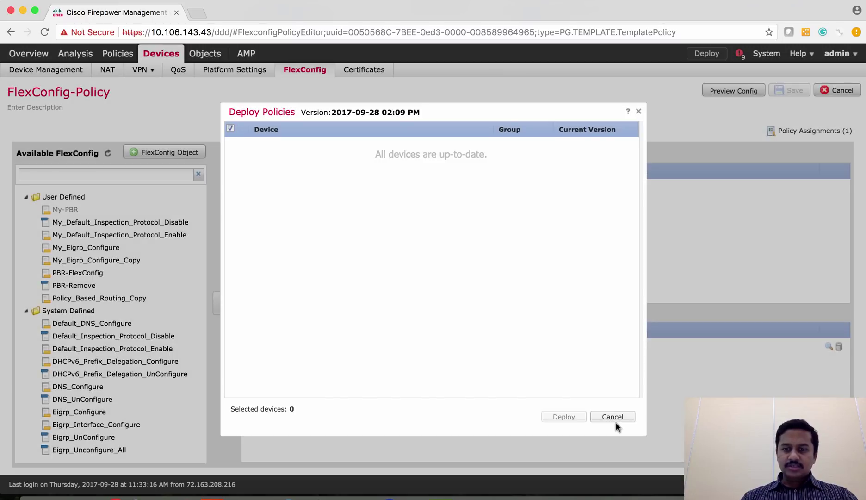
{"action": "left_click", "coordinate": [617, 415]}
{"action": "left_click", "coordinate": [740, 53]}
{"action": "left_click", "coordinate": [827, 94]}
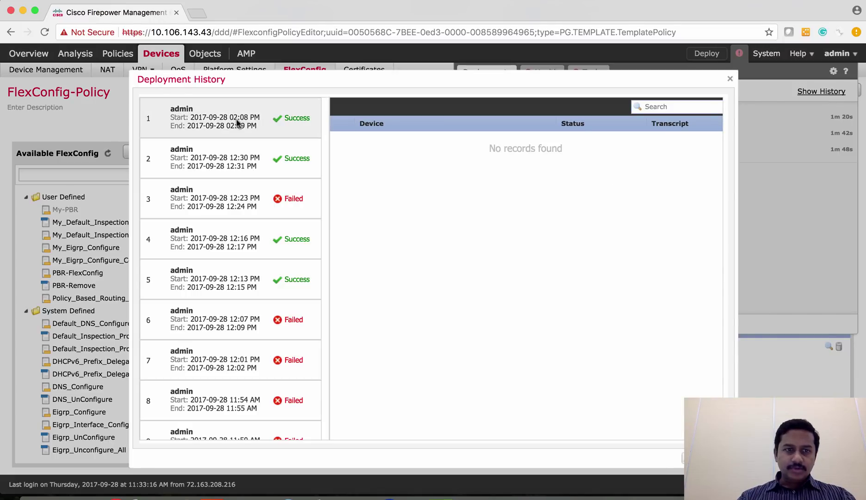
Review the latest job's FP2130-Routed-IP48 transcript, checking the PBR-HR access-list and My-PBR route-map commands.
{"action": "left_click", "coordinate": [239, 123]}
{"action": "left_click", "coordinate": [656, 142]}
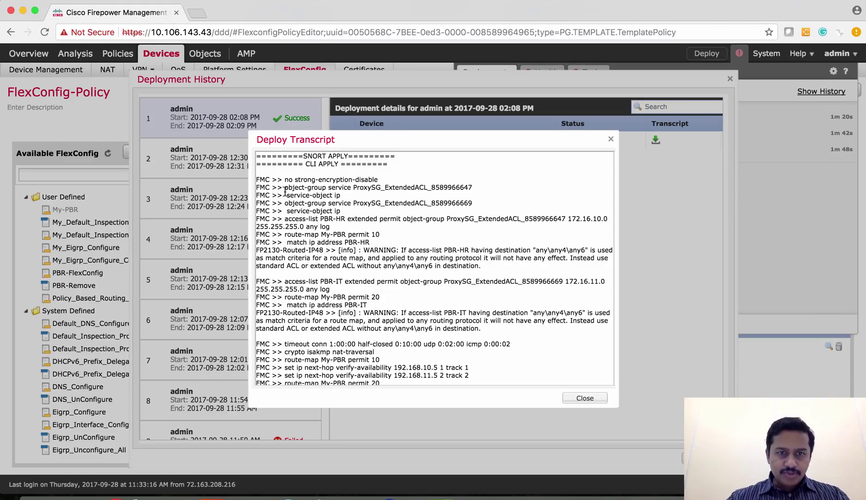
{"action": "left_click_drag", "start_coordinate": [286, 195], "coordinate": [331, 228]}
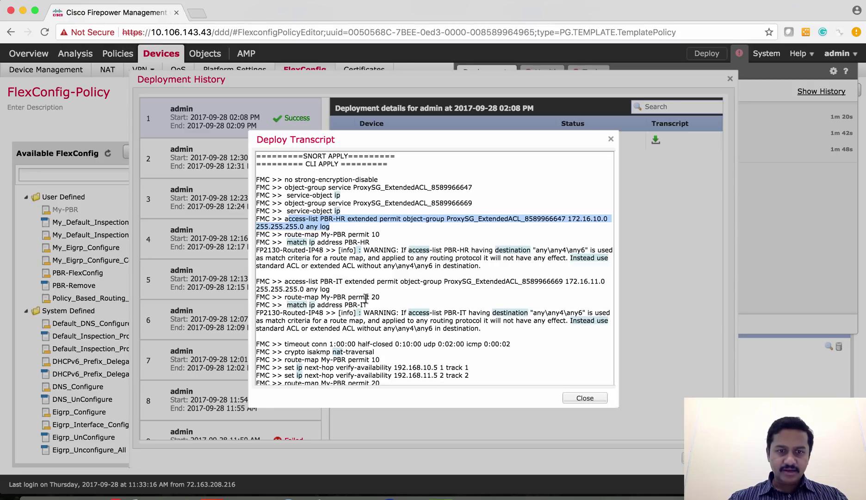
{"action": "scroll", "coordinate": [366, 299], "scroll_direction": "down", "scroll_amount": 2}
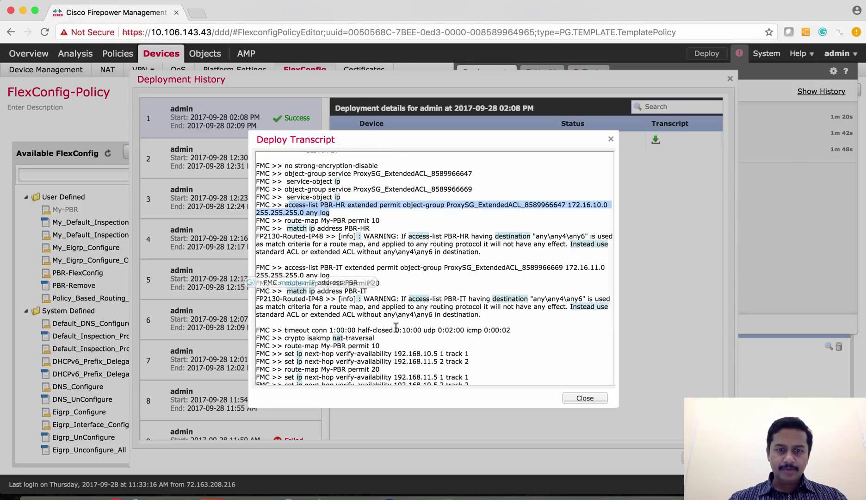
{"action": "scroll", "coordinate": [389, 326], "scroll_direction": "down", "scroll_amount": 6}
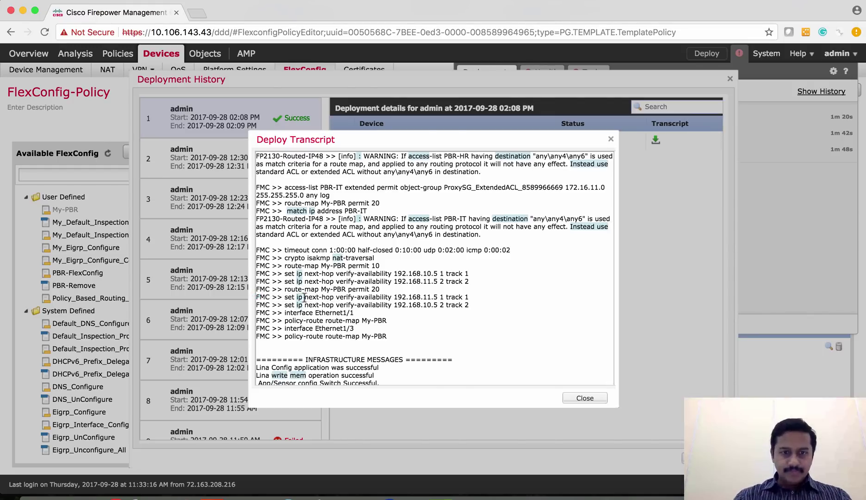
{"action": "mouse_move", "coordinate": [301, 297]}
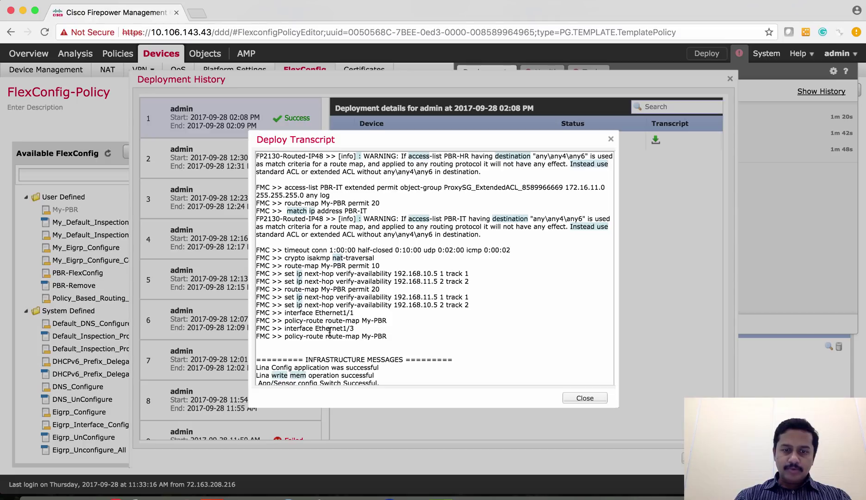
In the device SSH session, show the running route-map configuration.
{"action": "left_click", "coordinate": [587, 400]}
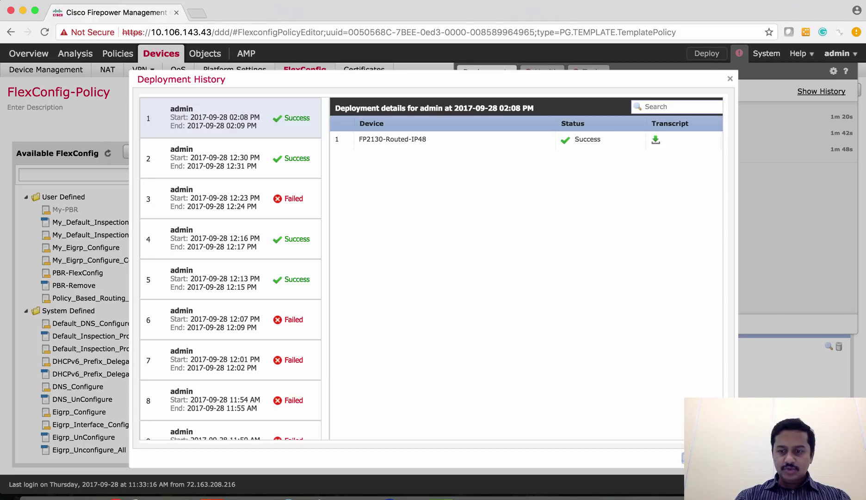
{"action": "key", "text": "Escape"}
{"action": "left_click", "coordinate": [364, 494]}
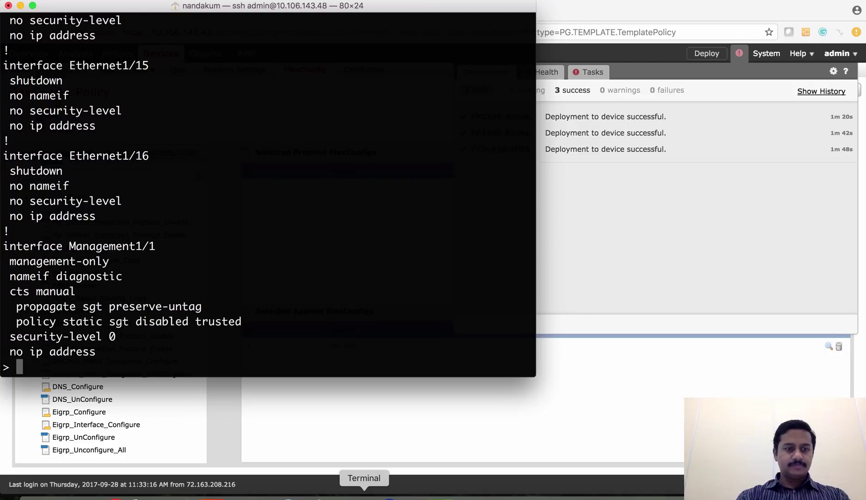
{"action": "key", "text": "Return"}
{"action": "key", "text": "Return"}
{"action": "key", "text": "Return"}
{"action": "key", "text": "Return"}
{"action": "type", "text": "show running-config "}
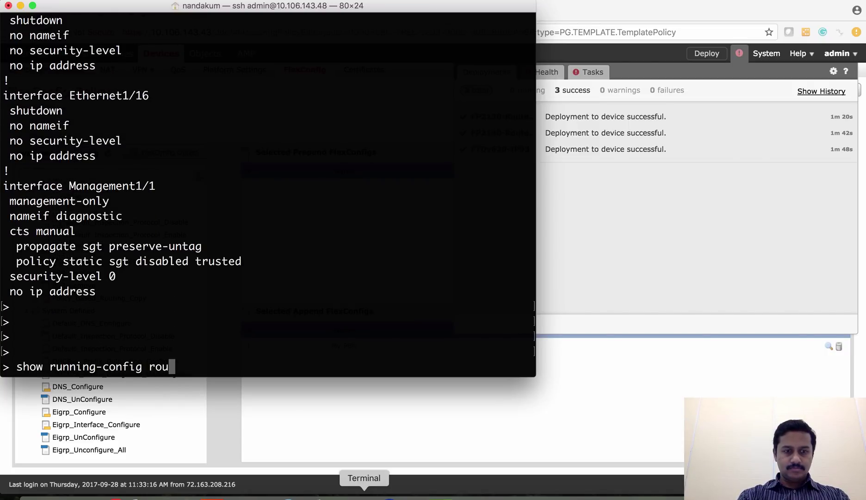
{"action": "type", "text": "rou"}
{"action": "key", "text": "Tab"}
{"action": "type", "text": "-"}
{"action": "key", "text": "Tab"}
{"action": "key", "text": "Return"}
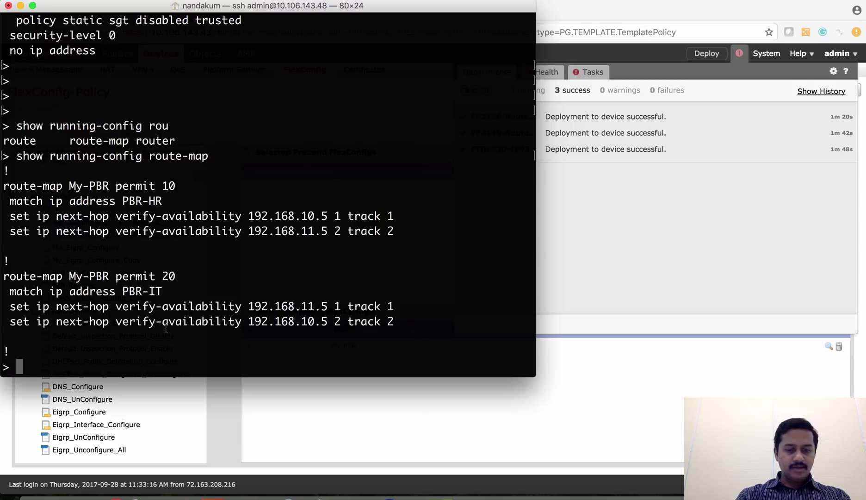
Show the running configuration of the PBR-HR and PBR-IT access-lists.
{"action": "type", "text": "sh"}
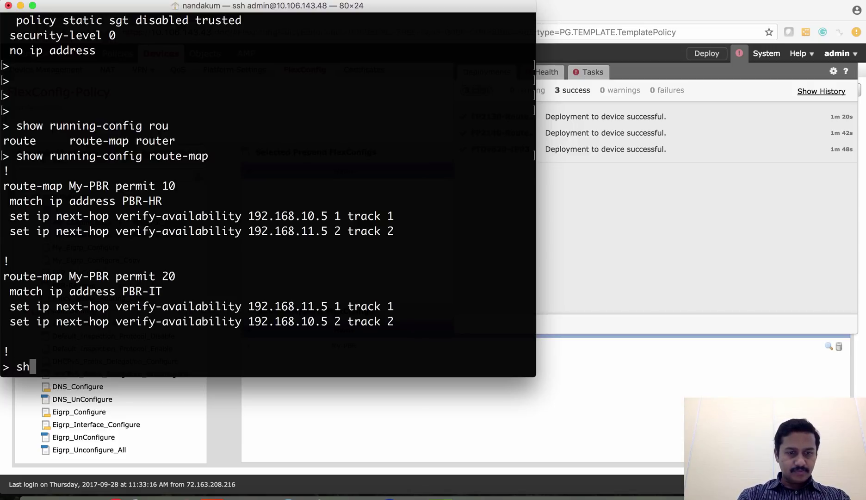
{"action": "type", "text": "ow running-config "}
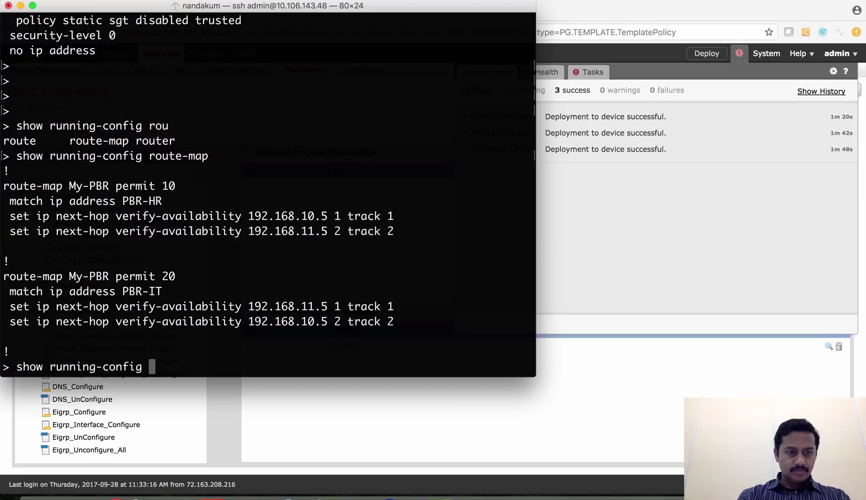
{"action": "type", "text": "acc"}
{"action": "key", "text": "Tab"}
{"action": "type", "text": "l"}
{"action": "key", "text": "Tab"}
{"action": "type", "text": "PBR"}
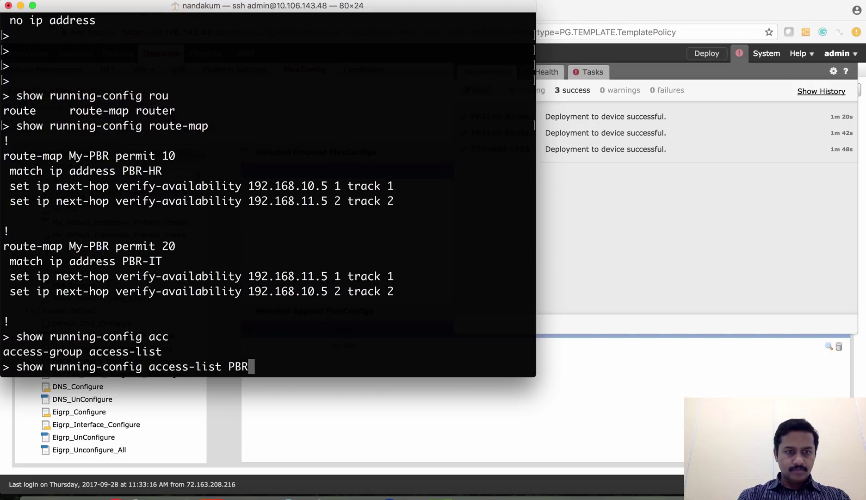
{"action": "type", "text": "-HR"}
{"action": "key", "text": "Return"}
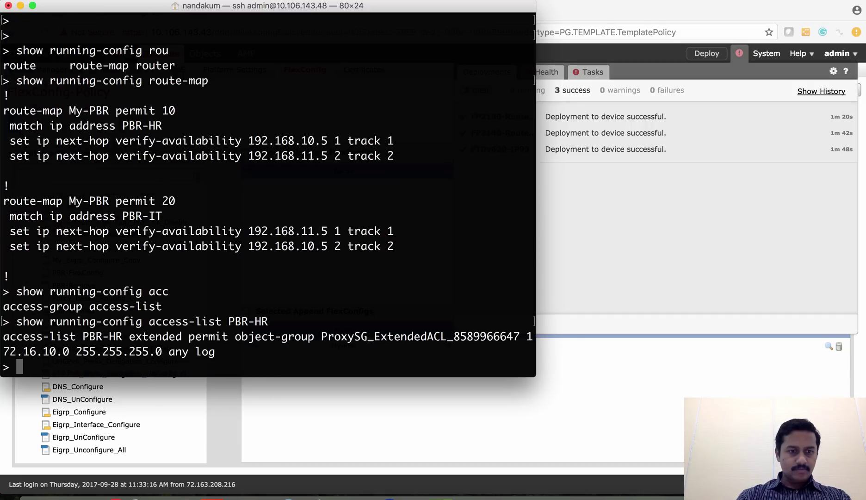
{"action": "key", "text": "Up"}
{"action": "key", "text": "BackSpace"}
{"action": "key", "text": "BackSpace"}
{"action": "type", "text": "IT"}
{"action": "key", "text": "Return"}
Show the running interface configuration and highlight Ethernet1/1's policy-route My-PBR line.
{"action": "type", "text": "show running-config in"}
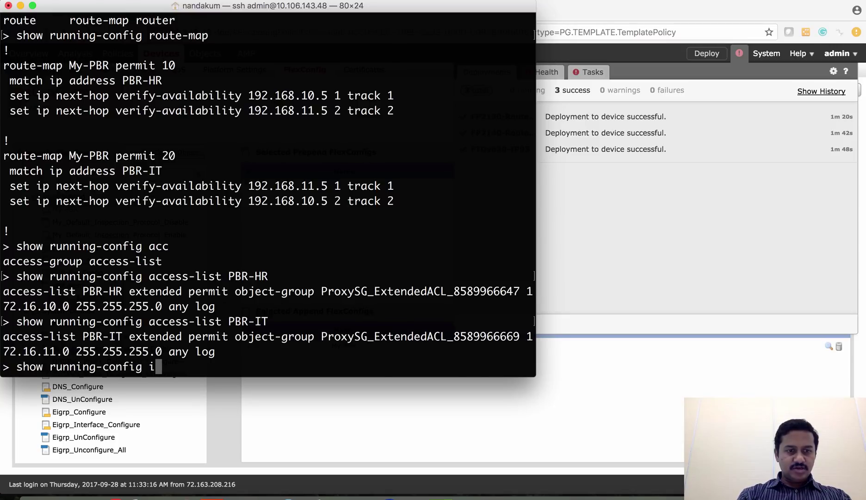
{"action": "key", "text": "Tab"}
{"action": "type", "text": "t"}
{"action": "key", "text": "Tab"}
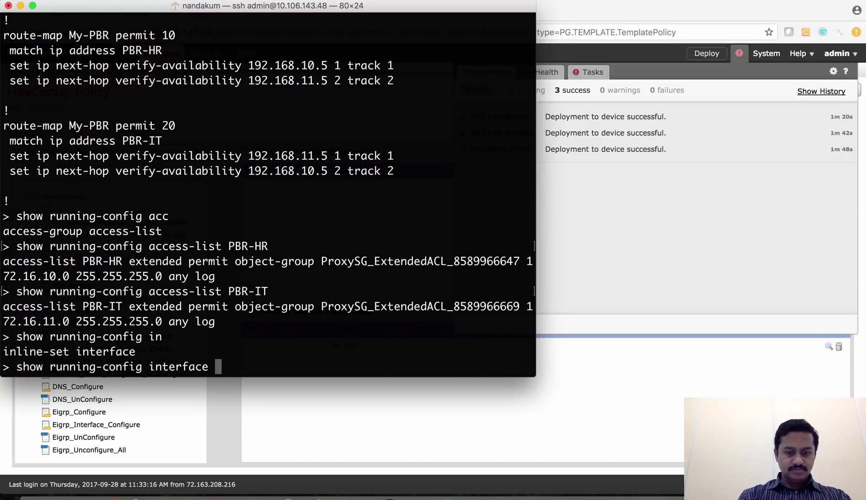
{"action": "type", "text": "et"}
{"action": "key", "text": "BackSpace"}
{"action": "key", "text": "BackSpace"}
{"action": "key", "text": "Return"}
{"action": "scroll", "coordinate": [189, 158], "scroll_direction": "up", "scroll_amount": 20}
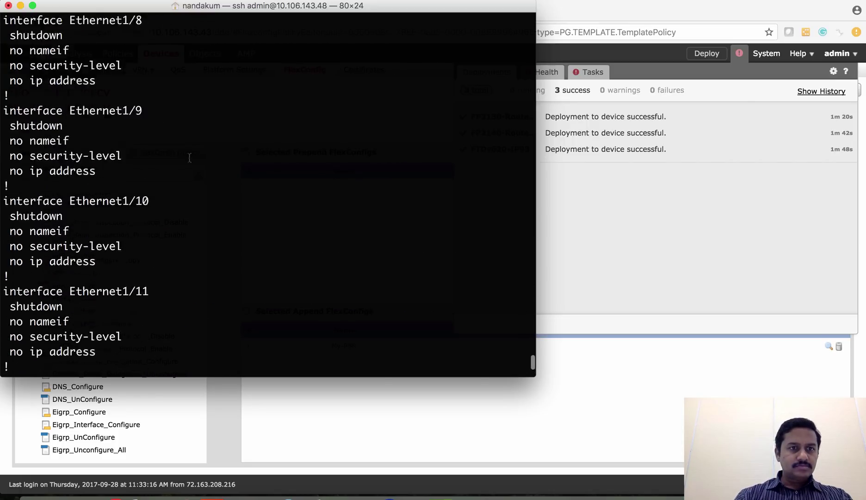
{"action": "scroll", "coordinate": [190, 158], "scroll_direction": "up", "scroll_amount": 5}
{"action": "scroll", "coordinate": [189, 158], "scroll_direction": "down", "scroll_amount": 4}
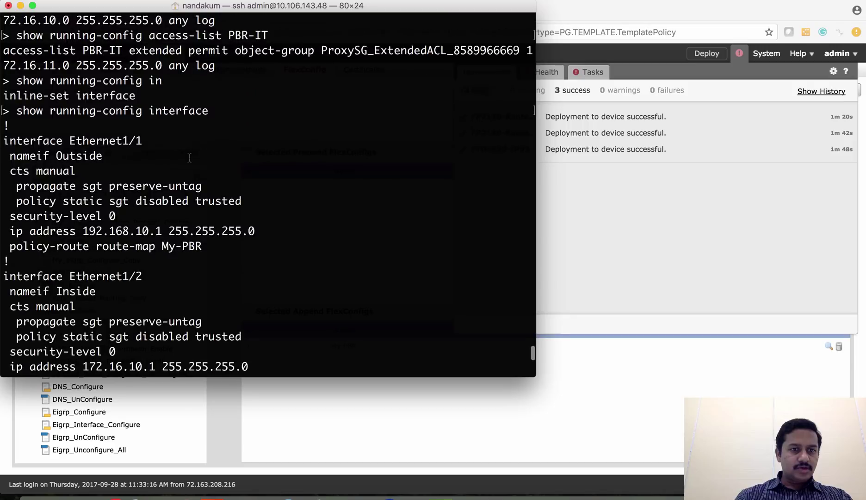
{"action": "triple_click", "coordinate": [115, 243]}
{"action": "scroll", "coordinate": [125, 281], "scroll_direction": "down", "scroll_amount": 2}
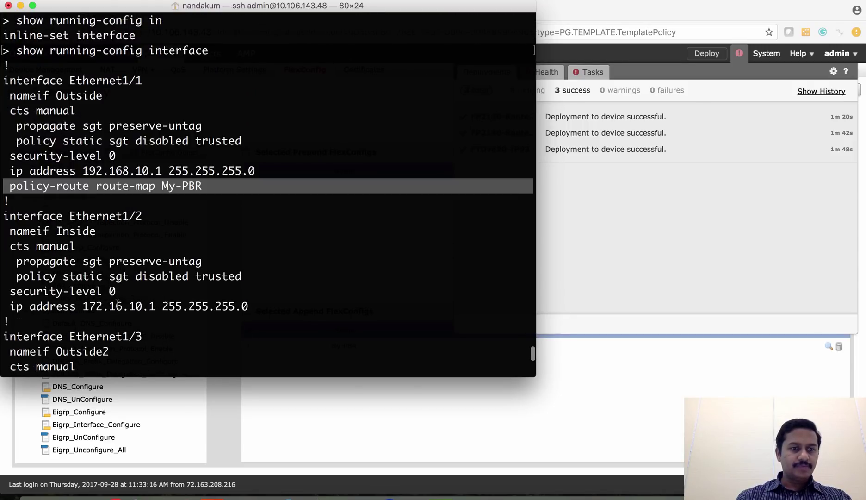
{"action": "scroll", "coordinate": [117, 303], "scroll_direction": "down", "scroll_amount": 6}
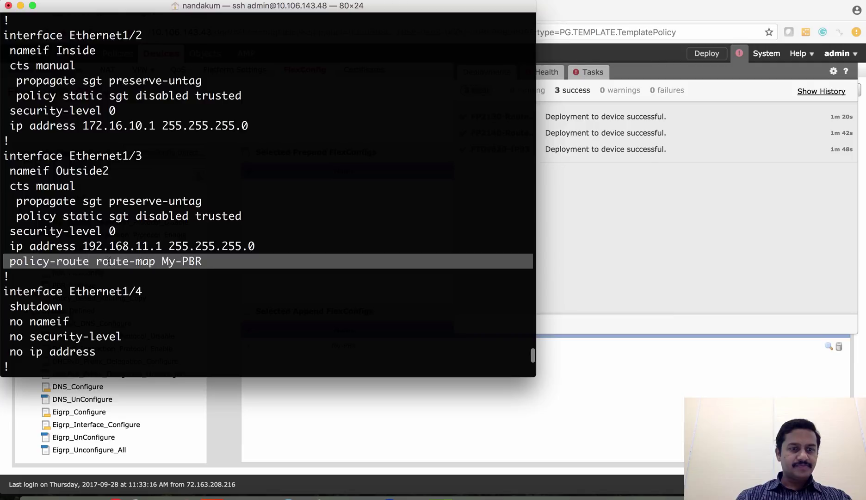